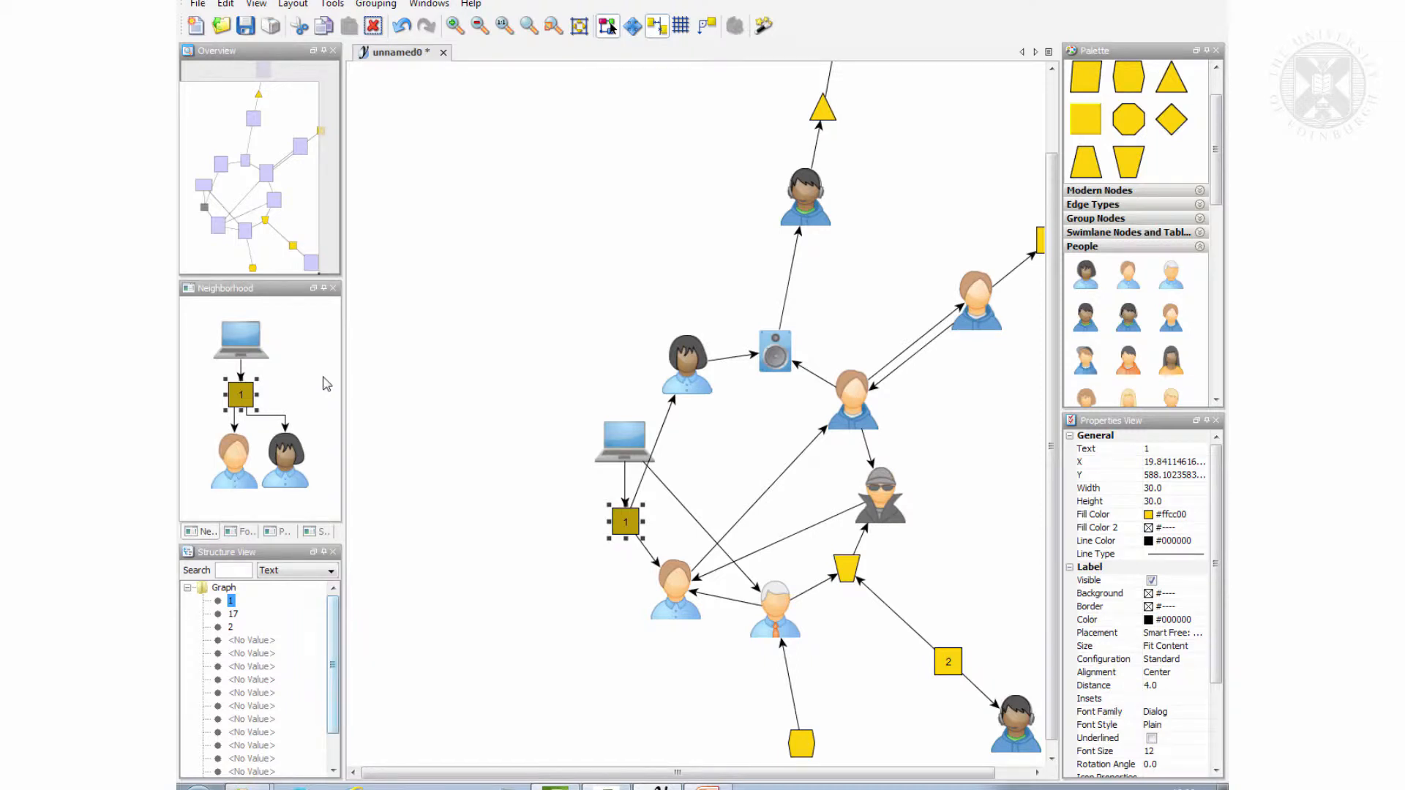
# Open the properties of the yellow square node 1 and set its text to ABC1
pyautogui.rightClick(624, 522)
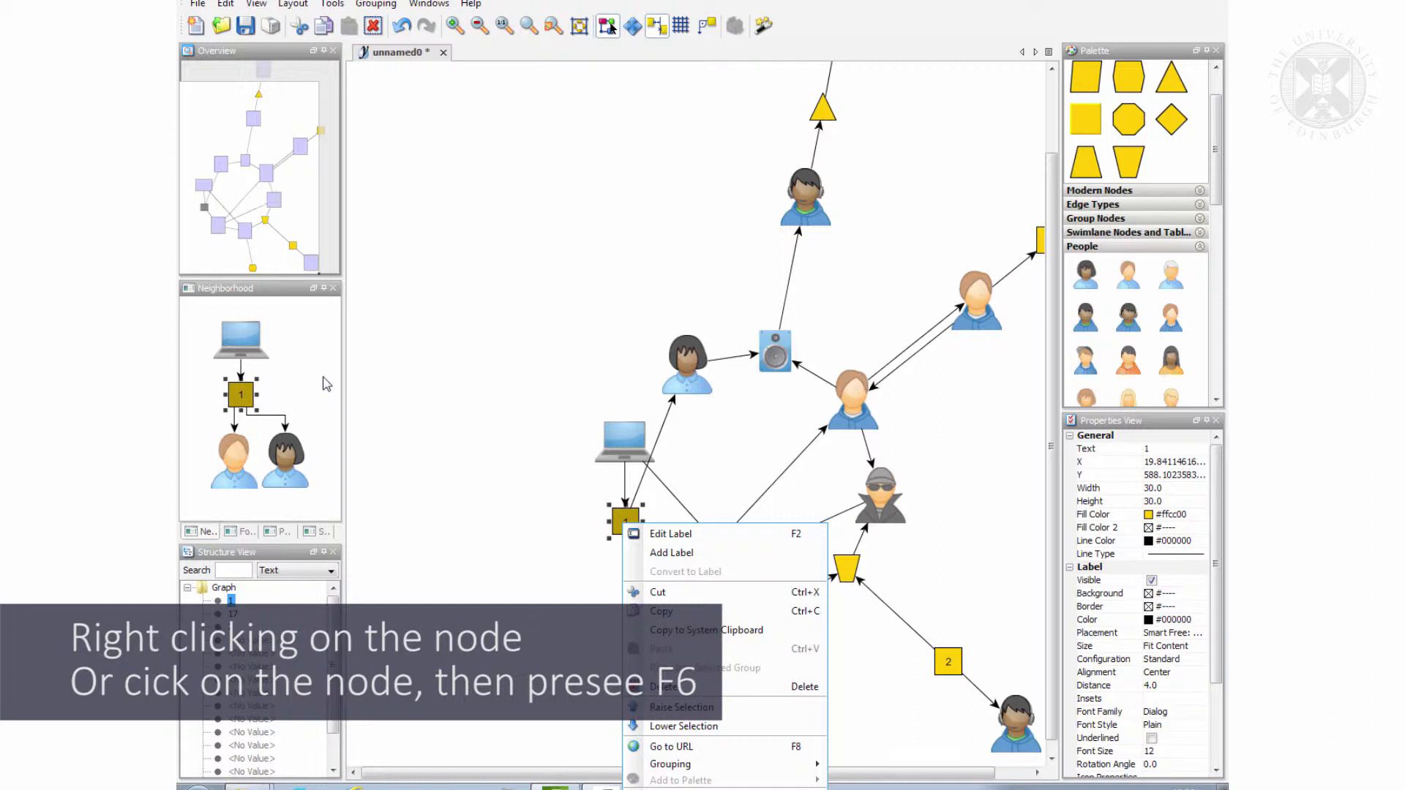
pyautogui.press('Down')
pyautogui.press('Down')
pyautogui.press('Down')
pyautogui.press('Down')
pyautogui.press('Return')
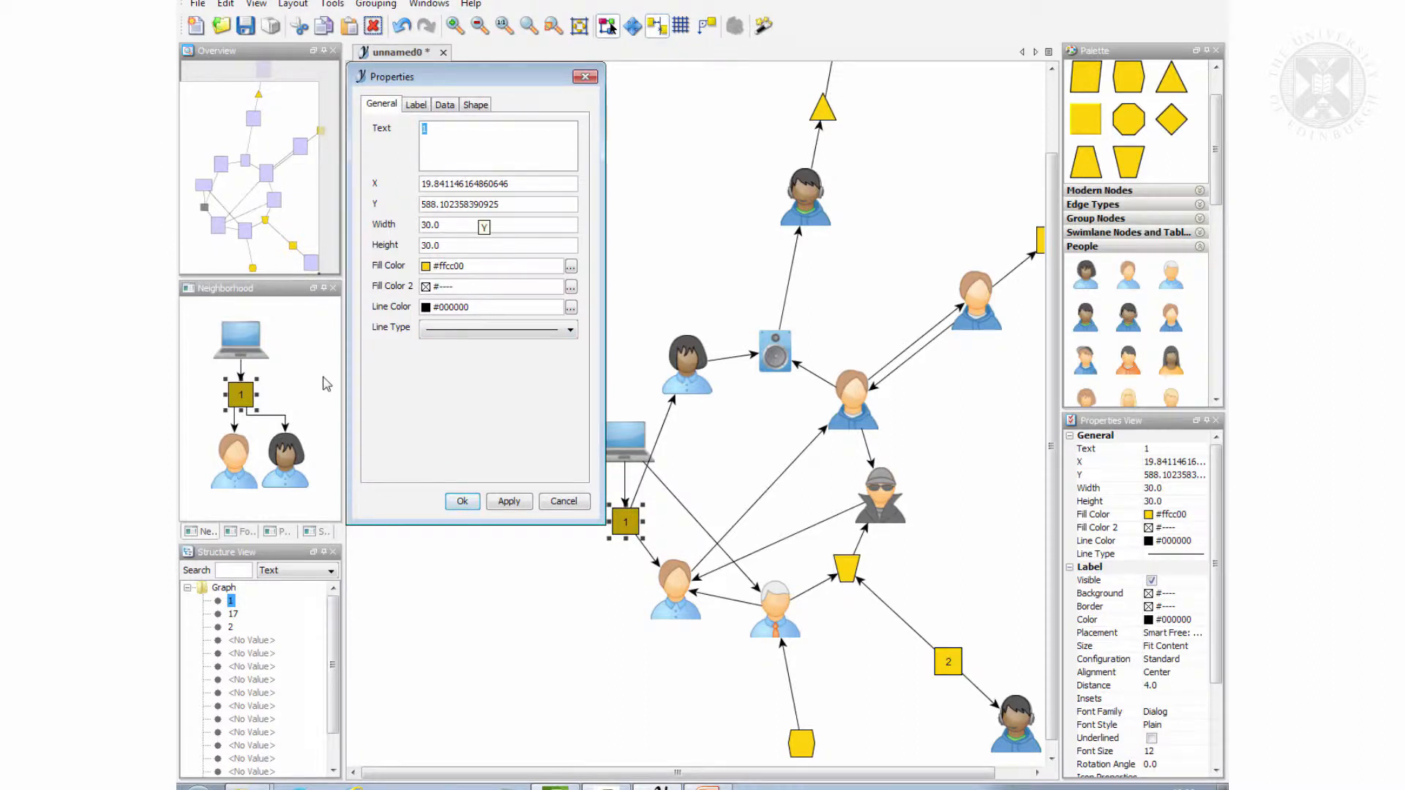
pyautogui.write('ABC1')
# Set the node's fill color to light green #ccffcc and its line color to No Color
pyautogui.click(571, 267)
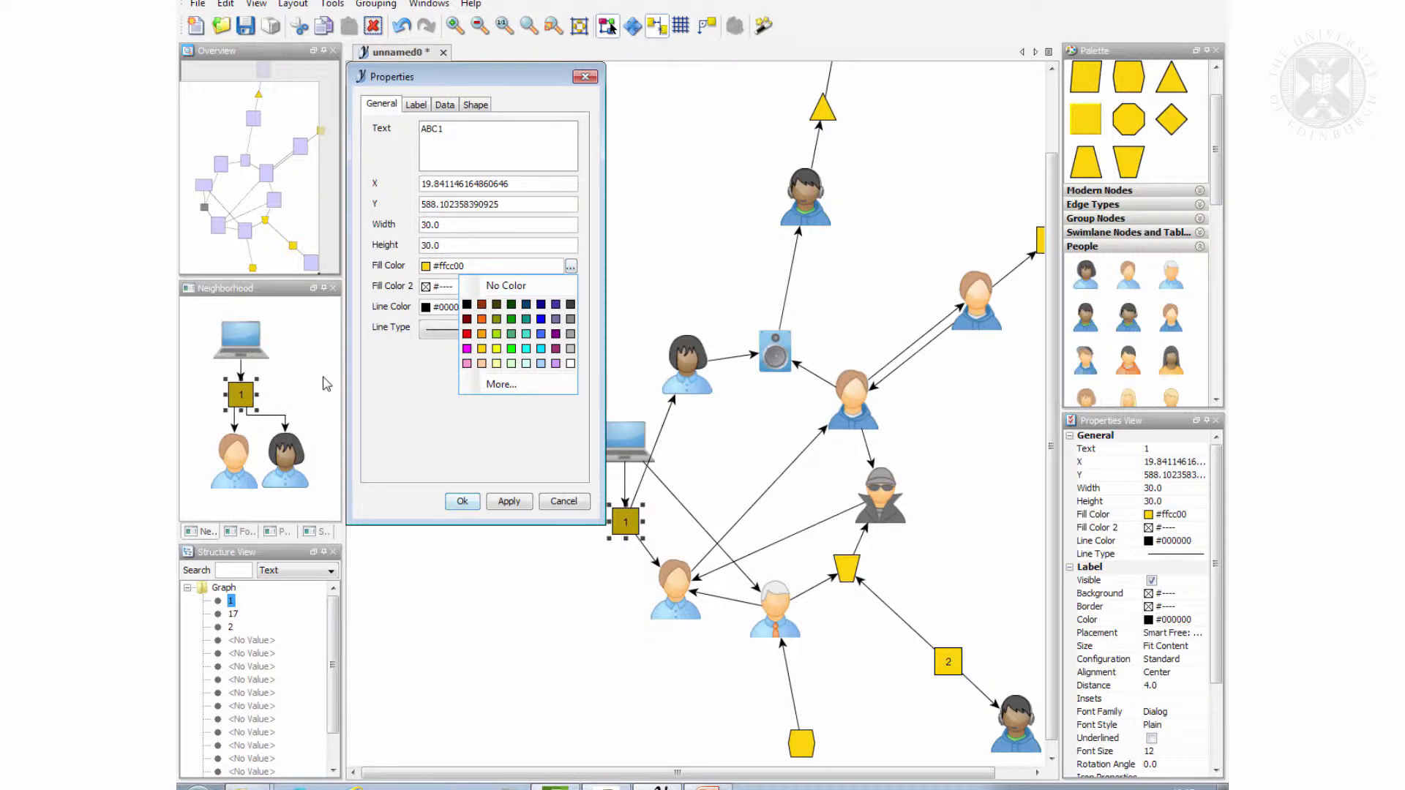
pyautogui.click(511, 364)
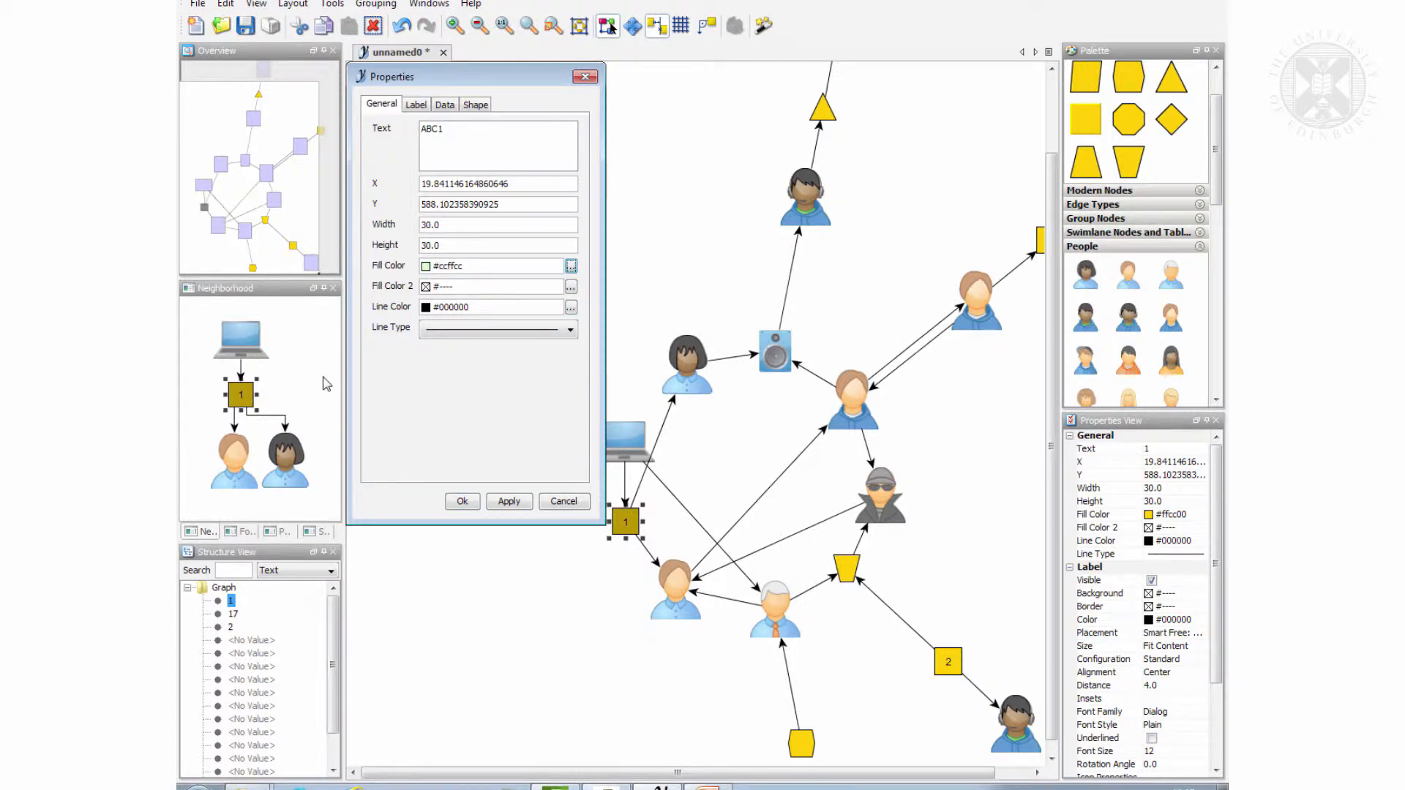
pyautogui.click(571, 307)
pyautogui.click(505, 326)
# Set the node's width to 50.0 and height to 20.0, and apply the changes
pyautogui.moveTo(427, 225); pyautogui.dragTo(421, 225)
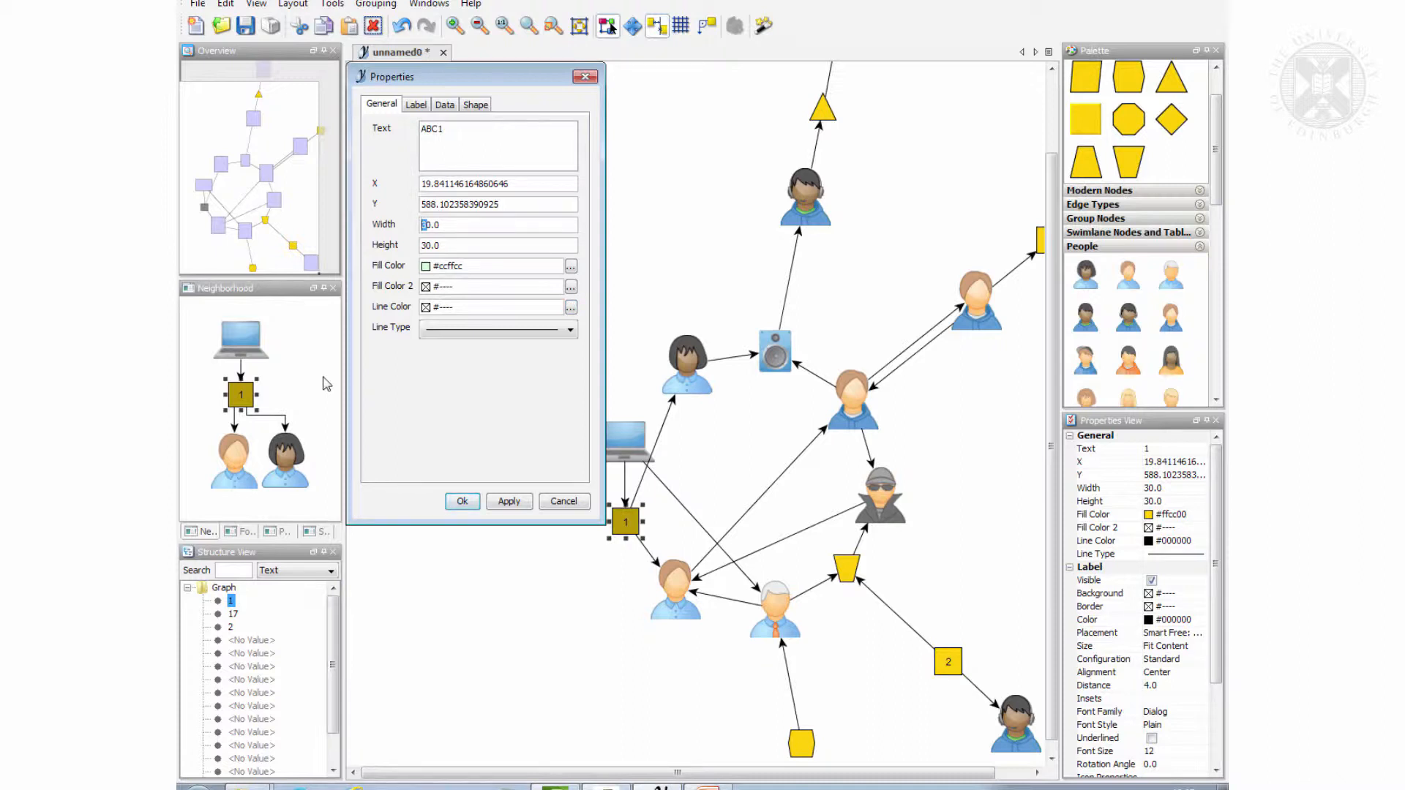
pyautogui.write('5')
pyautogui.moveTo(427, 245); pyautogui.dragTo(421, 245)
pyautogui.write('2')
pyautogui.click(508, 501)
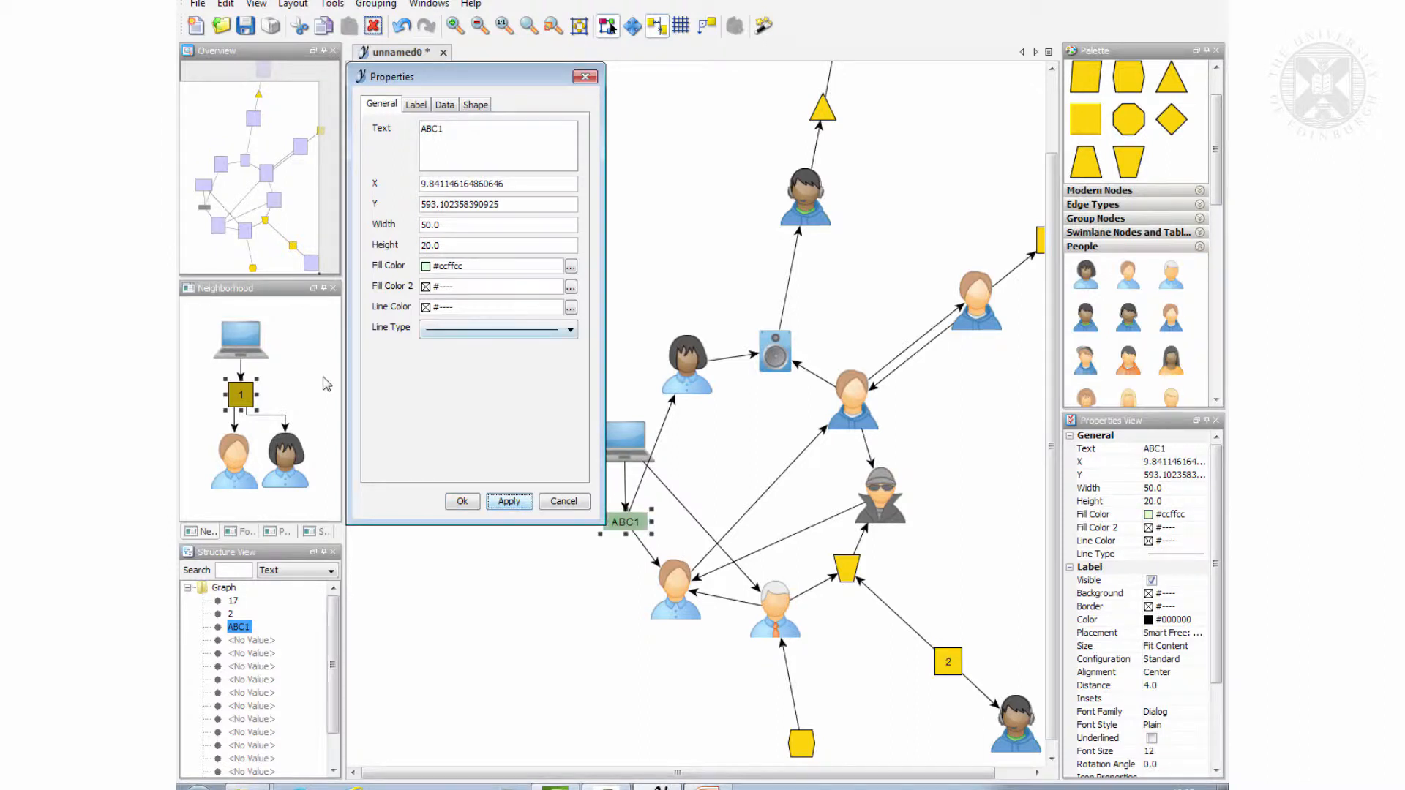
# Move the properties dialog clear of the ABC1 node and look through the node's label settings and data fields
pyautogui.moveTo(476, 76); pyautogui.dragTo(943, 137)
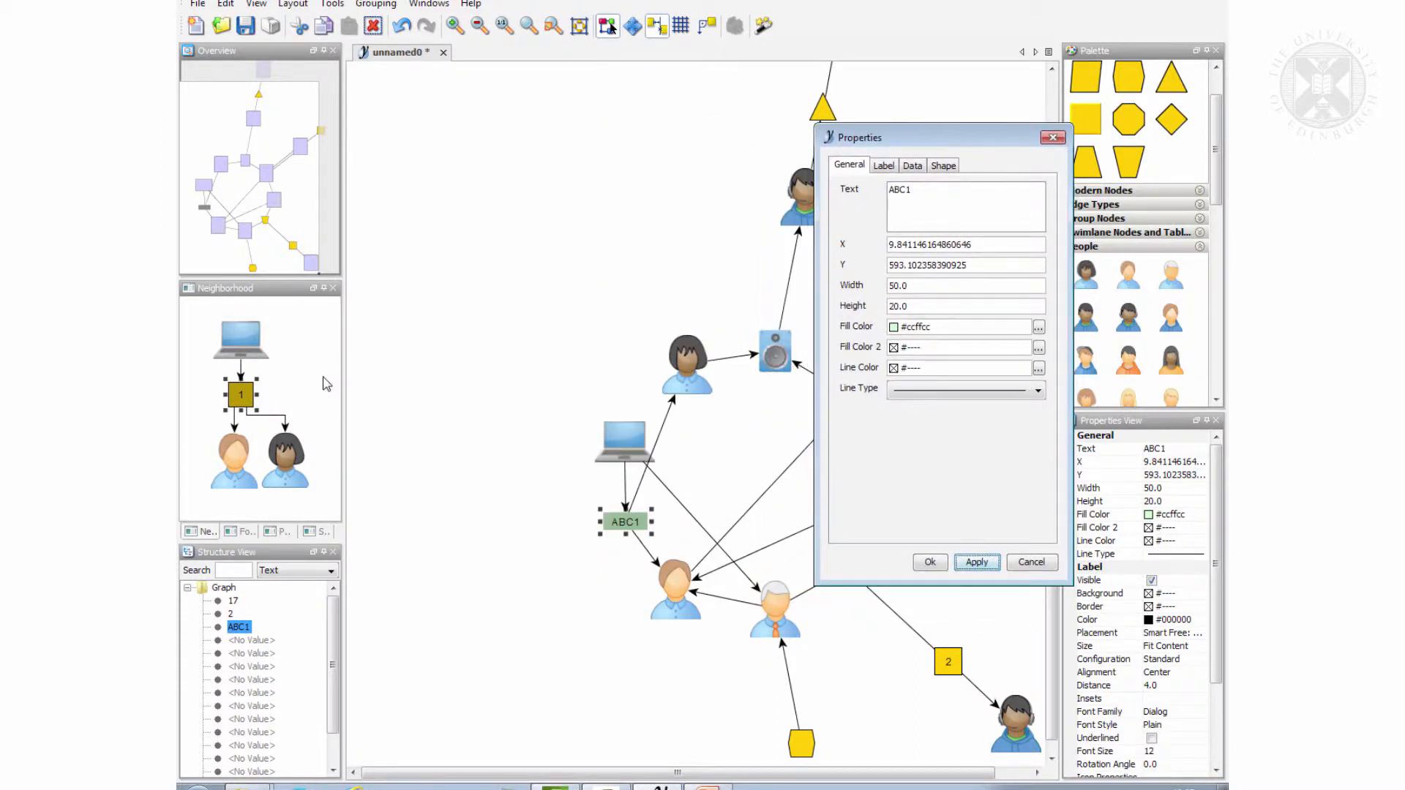
pyautogui.scroll(2, 609, 595)
pyautogui.scroll(1, 607, 578)
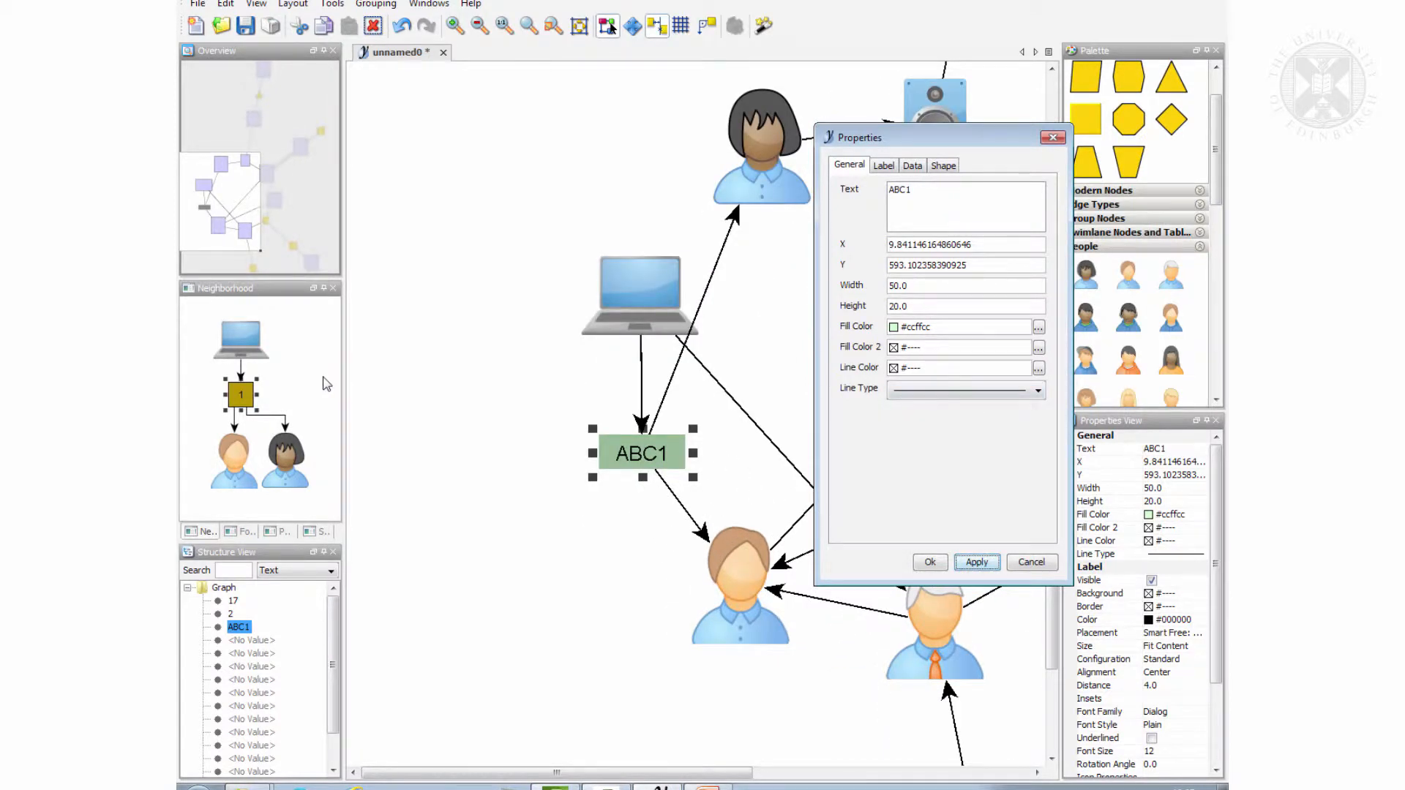
pyautogui.moveTo(951, 138)
pyautogui.mouseDown()
pyautogui.moveTo(958, 122)
pyautogui.moveTo(919, 64)
pyautogui.mouseUp()
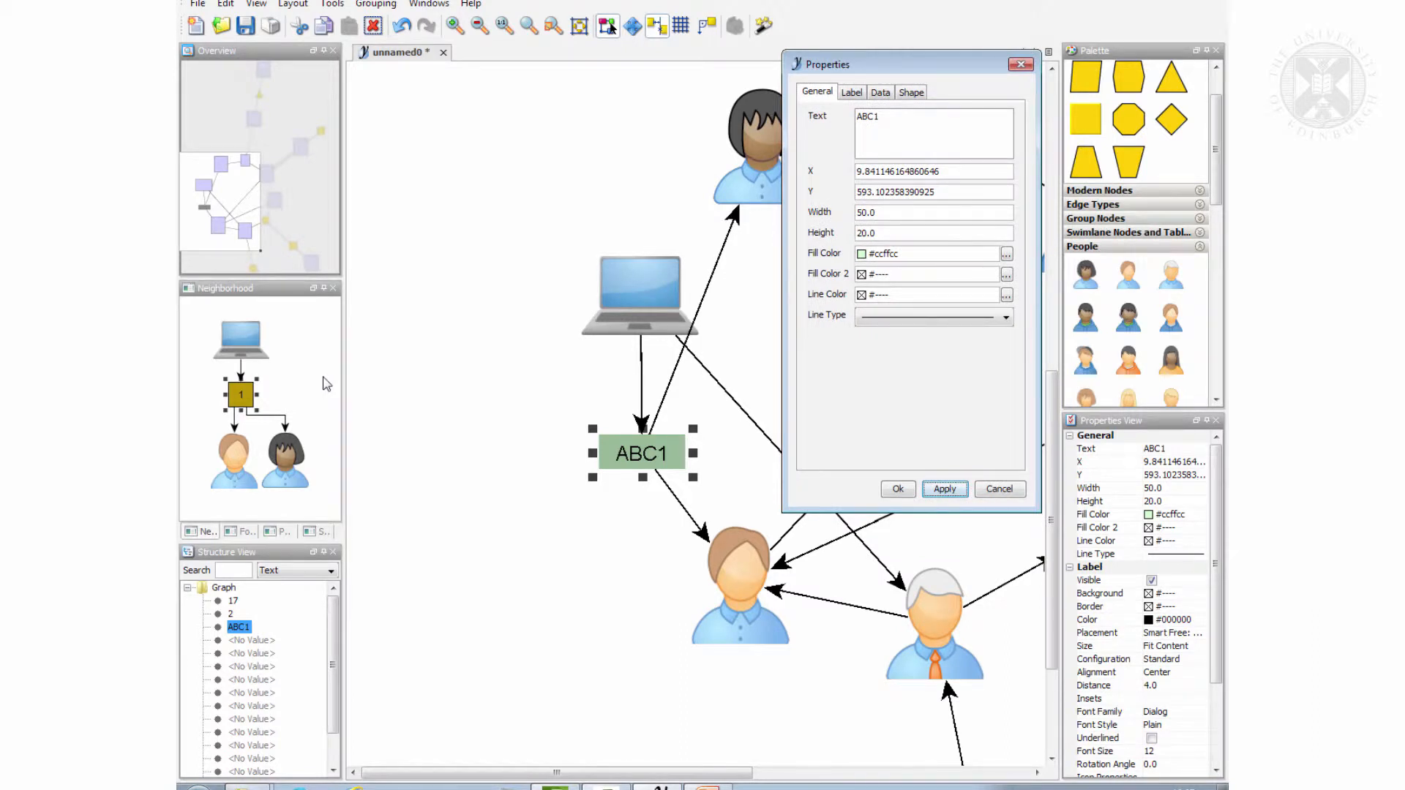
pyautogui.moveTo(919, 64); pyautogui.dragTo(905, 75)
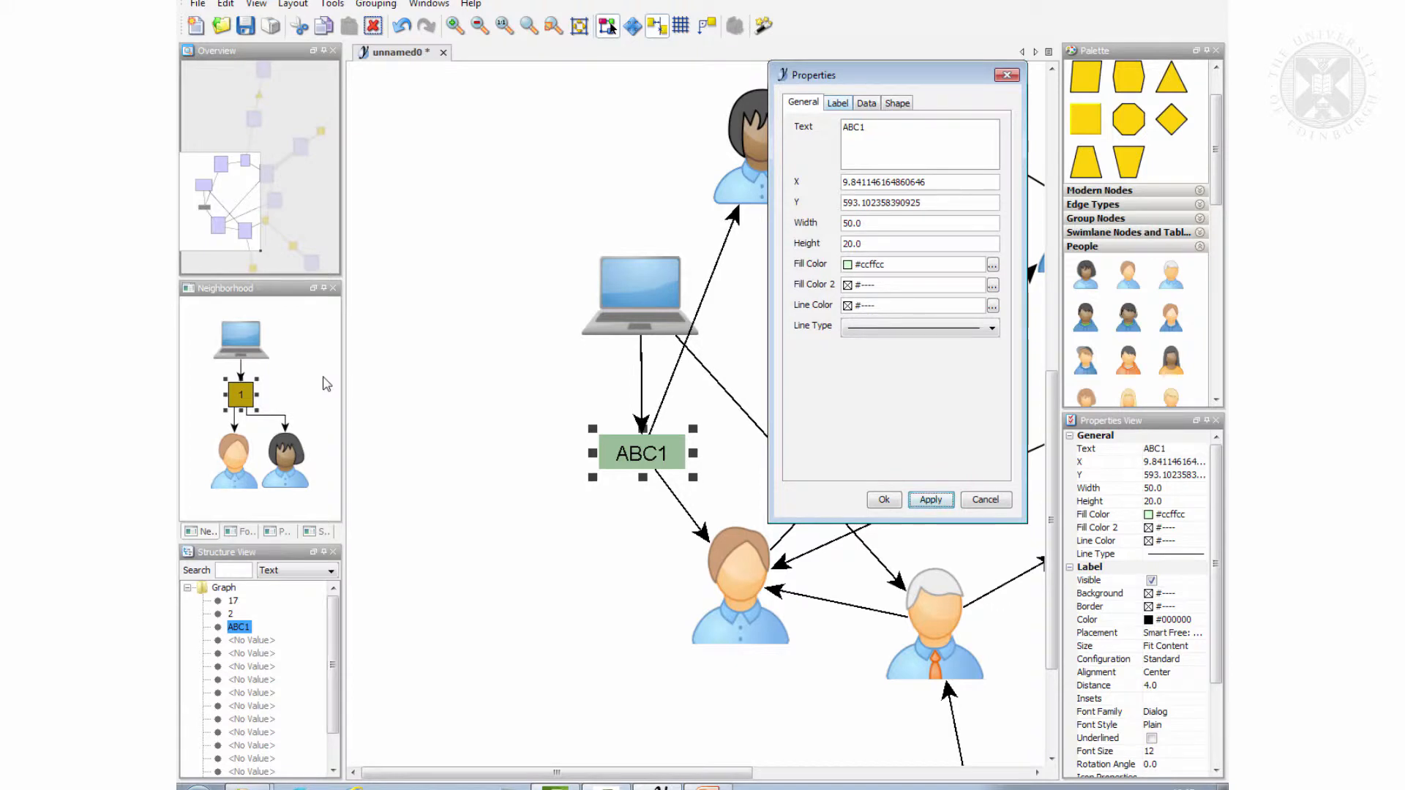
pyautogui.click(838, 103)
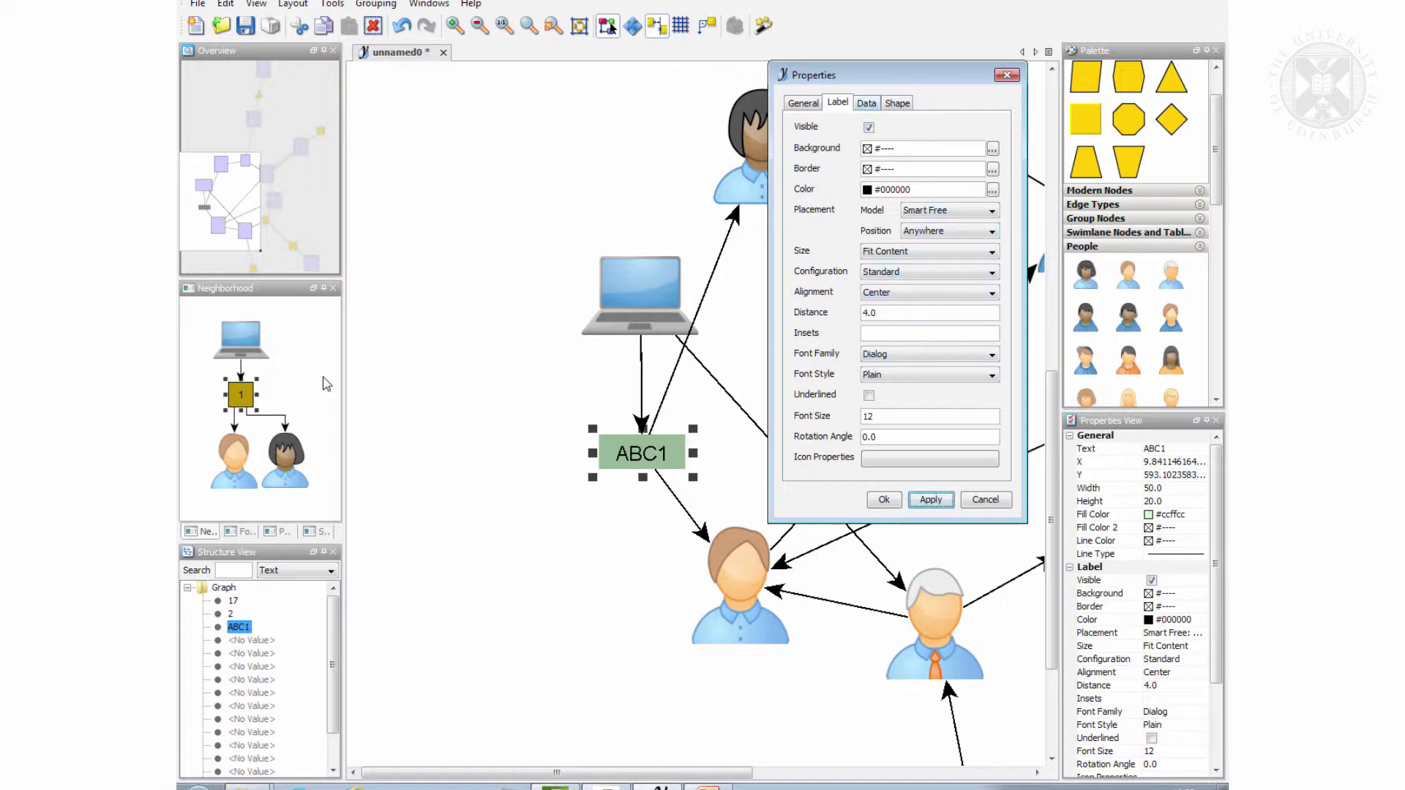
pyautogui.hotkey('ctrl', 'pagedown')
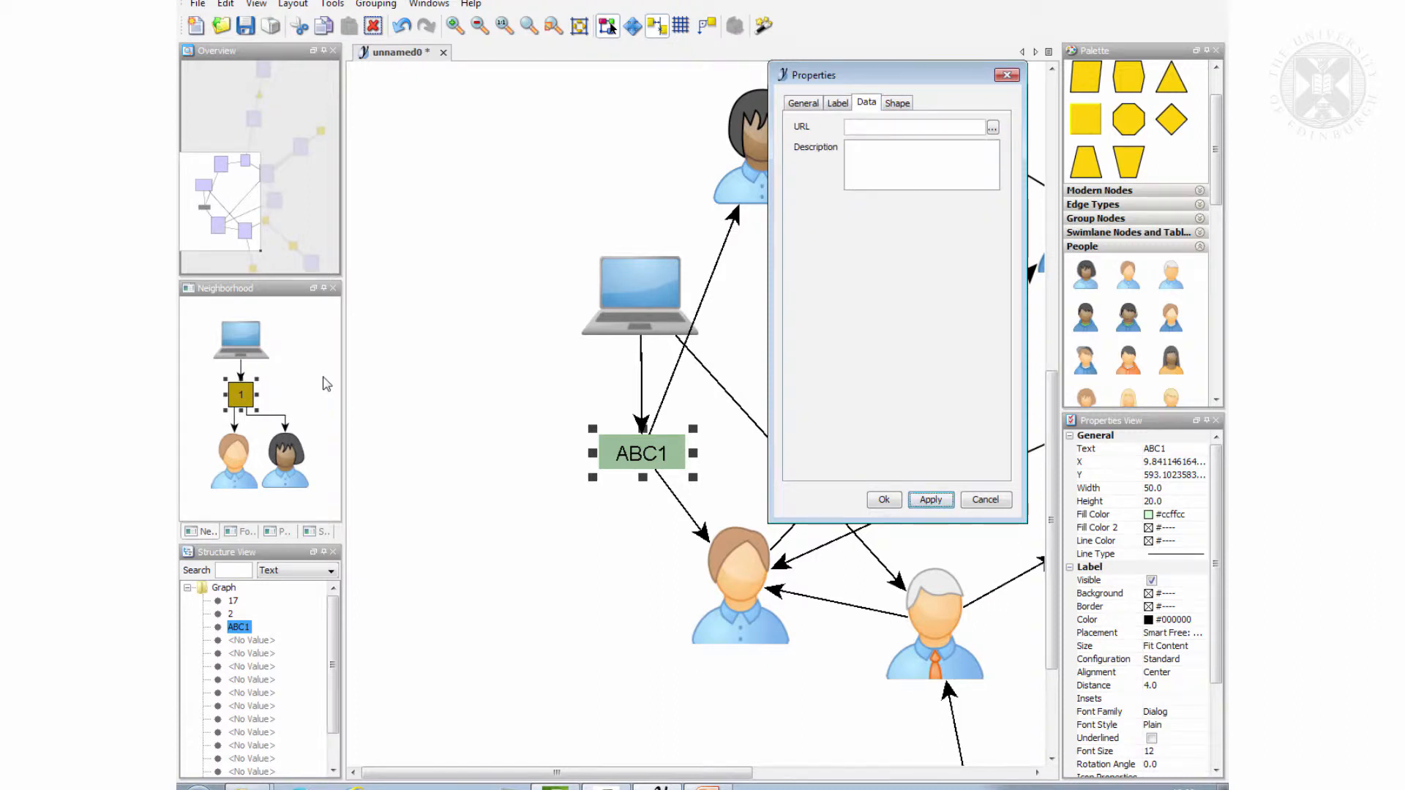
# Switch to Firefox and search the web for biolayout.org
pyautogui.press('super+3')
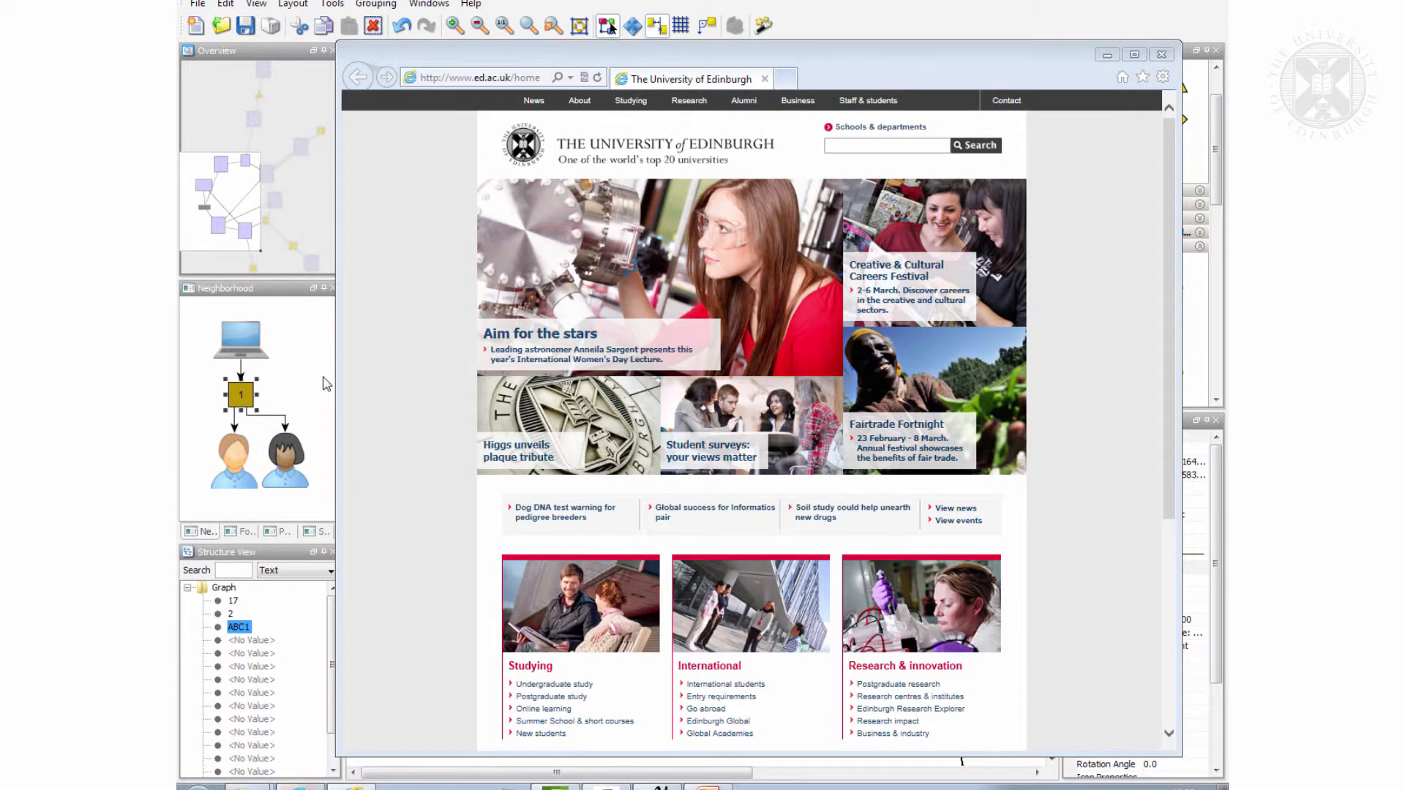
pyautogui.press('super+2')
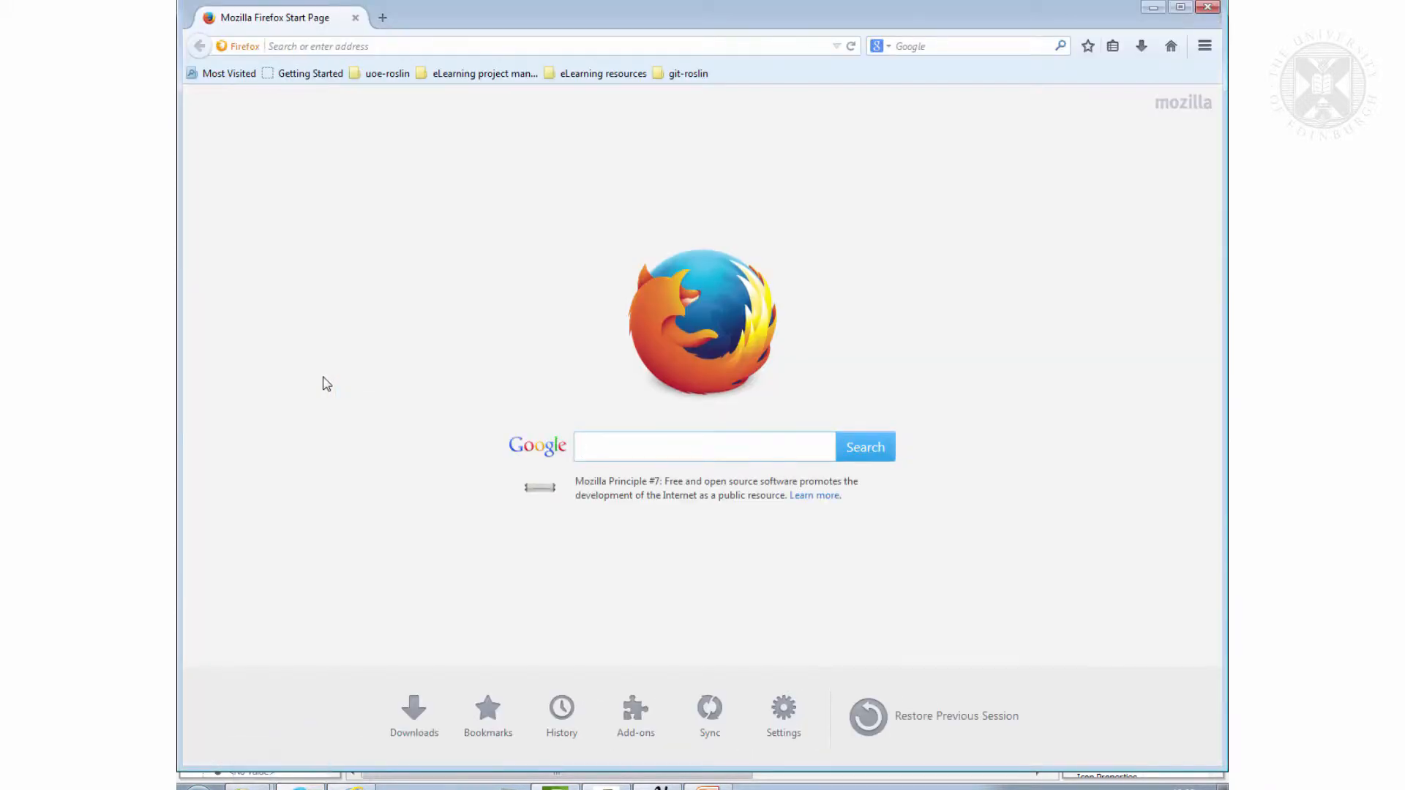
pyautogui.hotkey('ctrl', 'k')
pyautogui.write('ww')
pyautogui.press('BackSpace')
pyautogui.press('BackSpace')
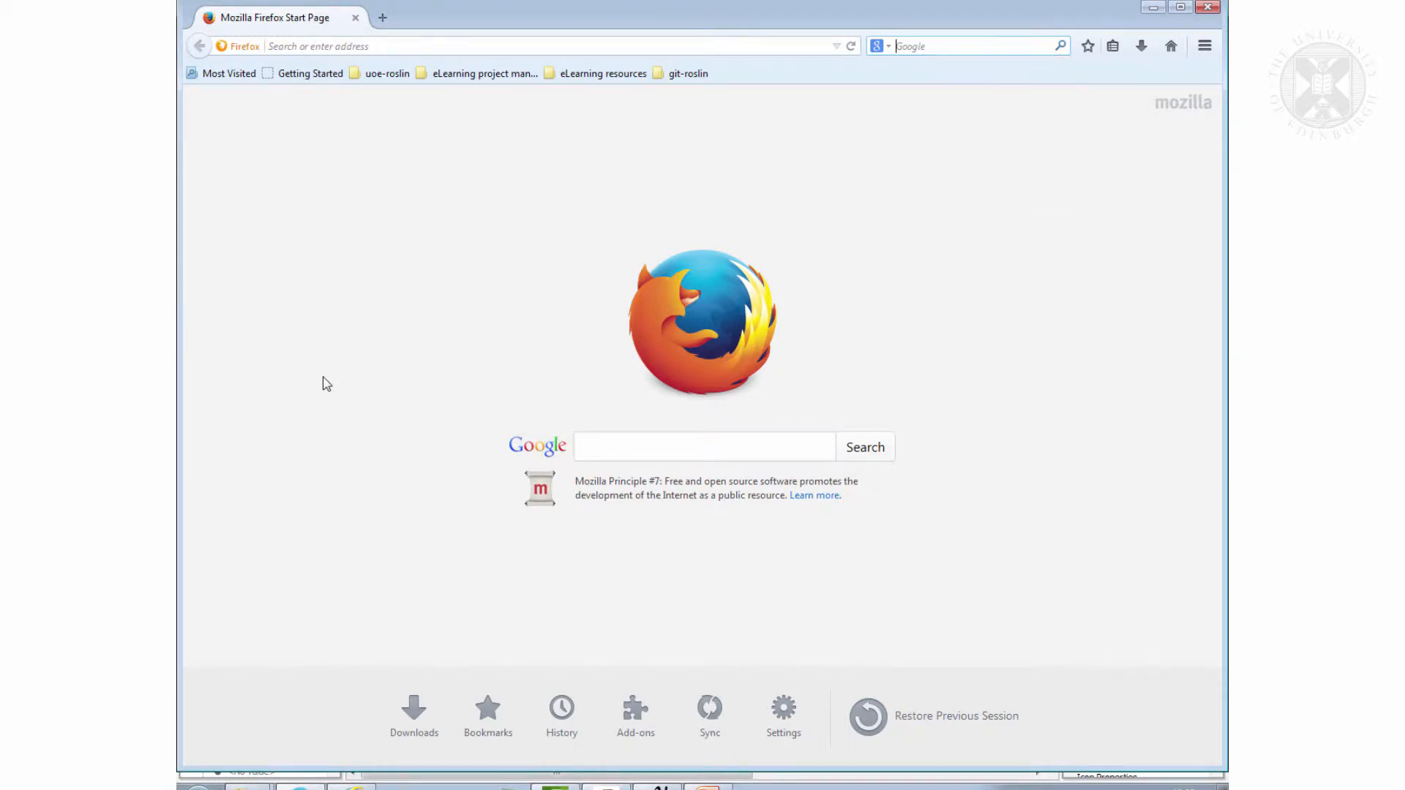
pyautogui.write('biola')
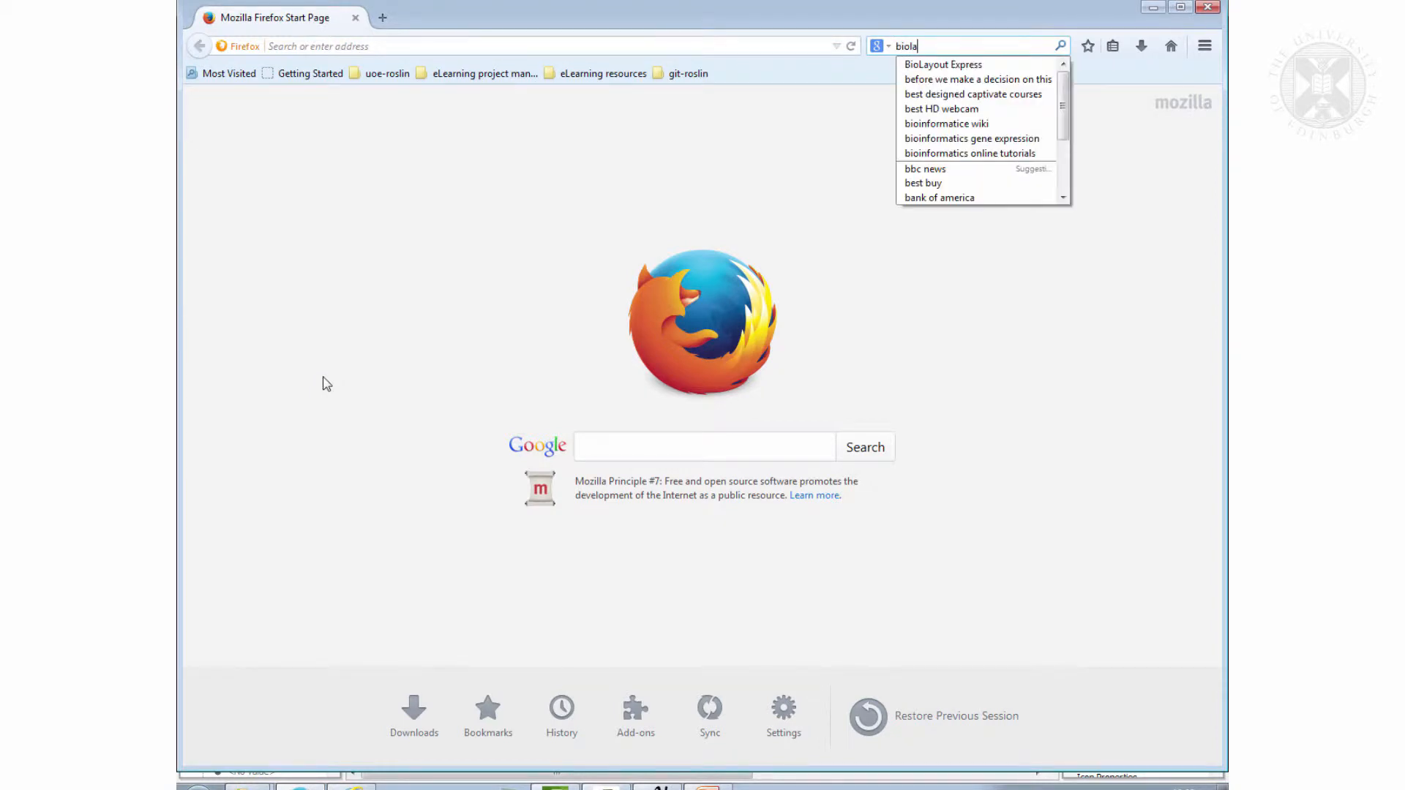
pyautogui.write('yout.')
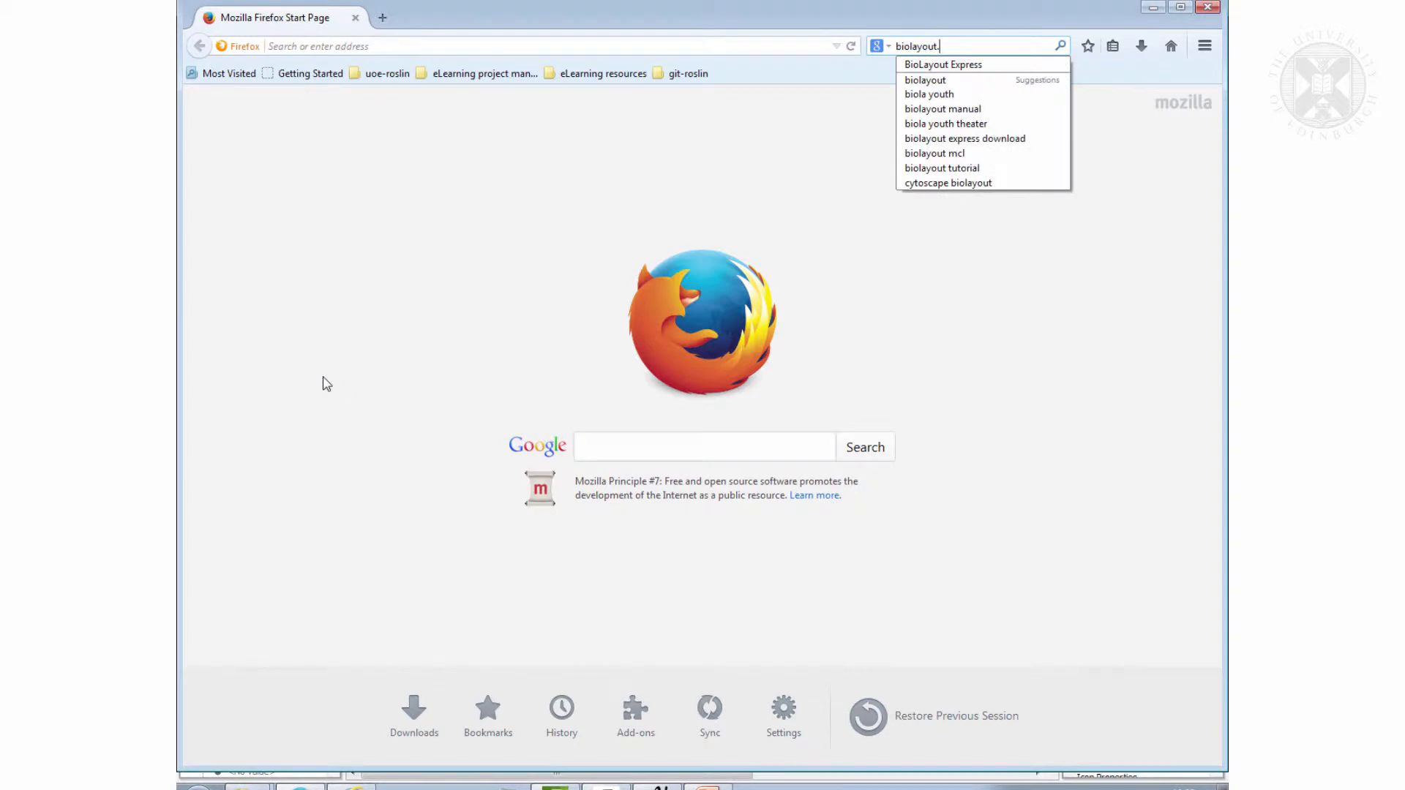
pyautogui.write('org')
pyautogui.press('Return')
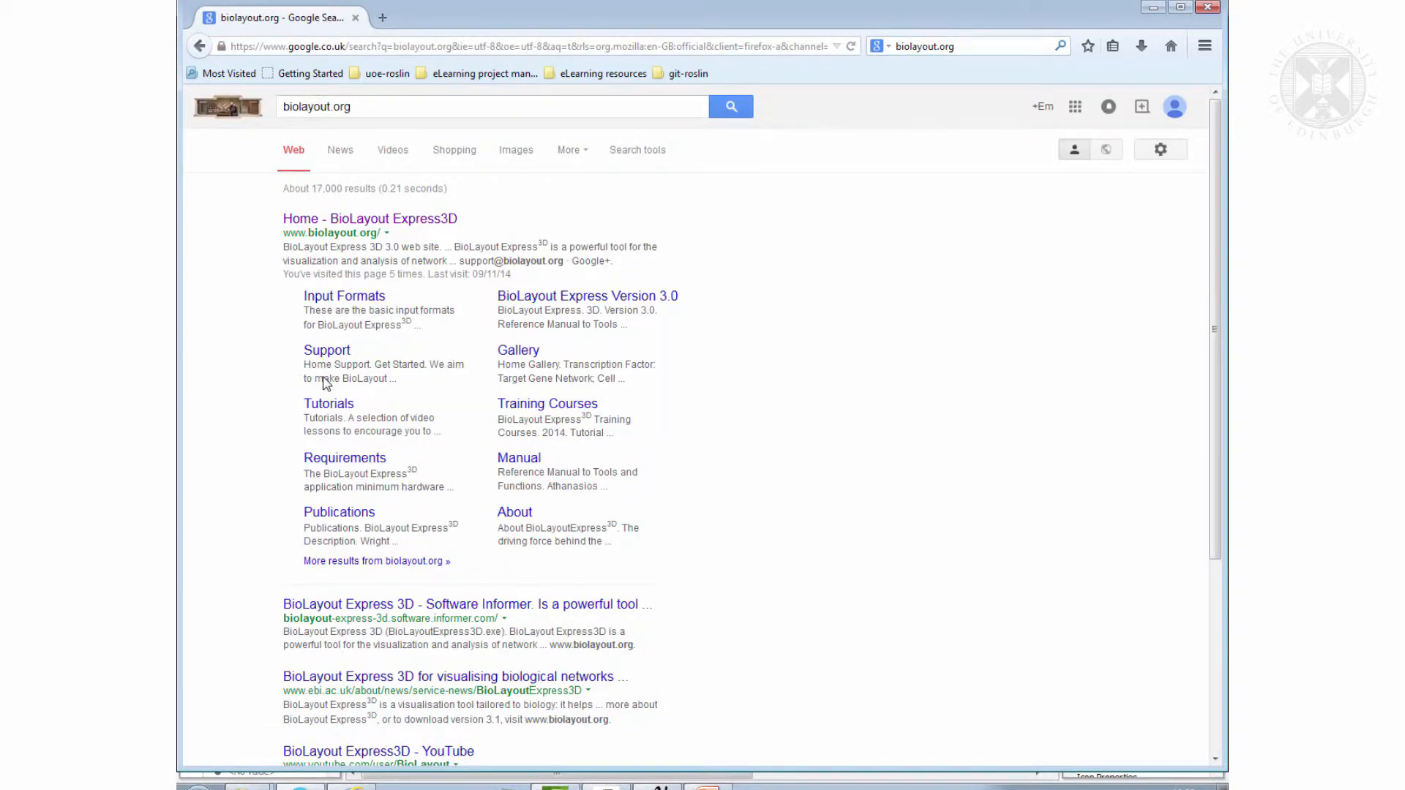
# Open the BioLayout Express3D home page from the search results and copy its web address
pyautogui.press('Return')
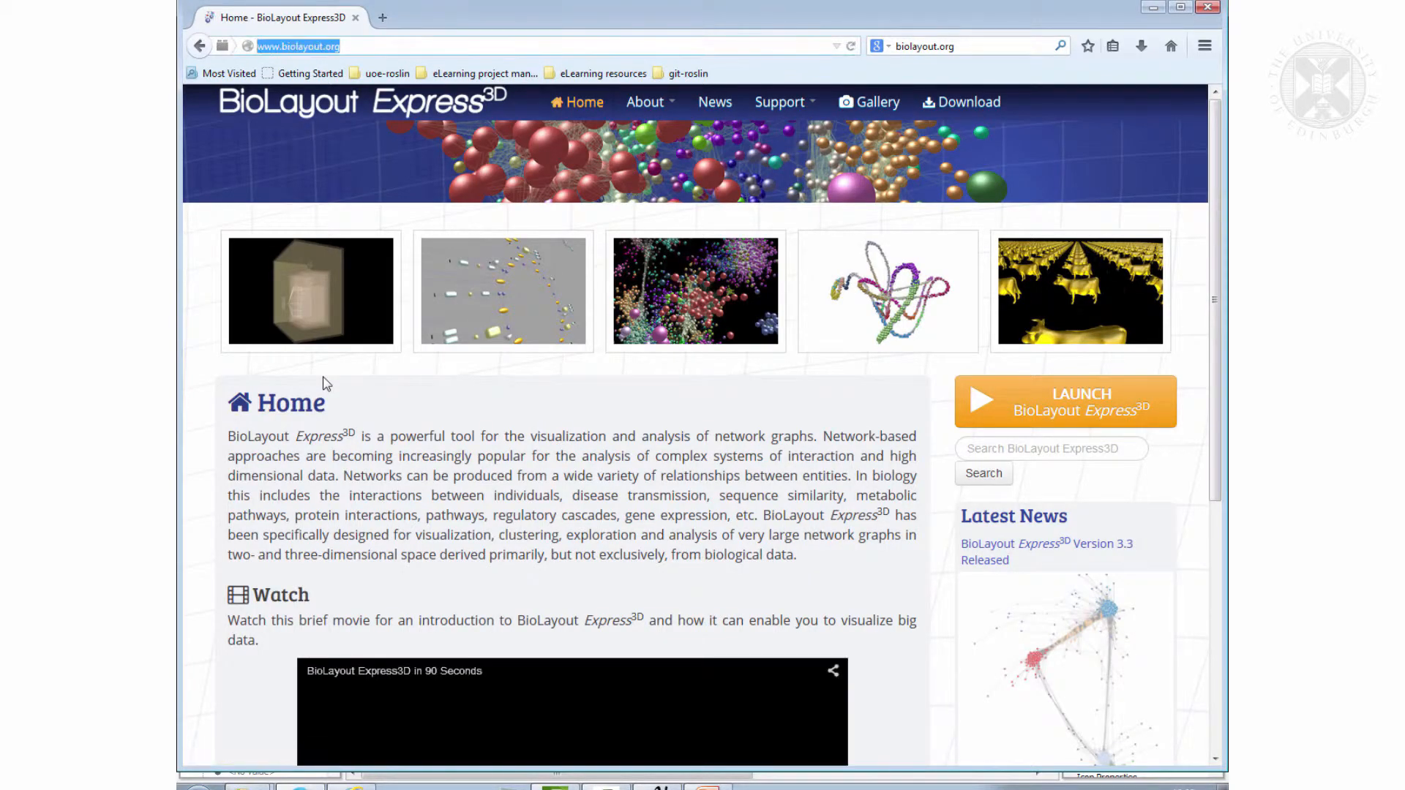
pyautogui.rightClick(303, 45)
pyautogui.click(344, 99)
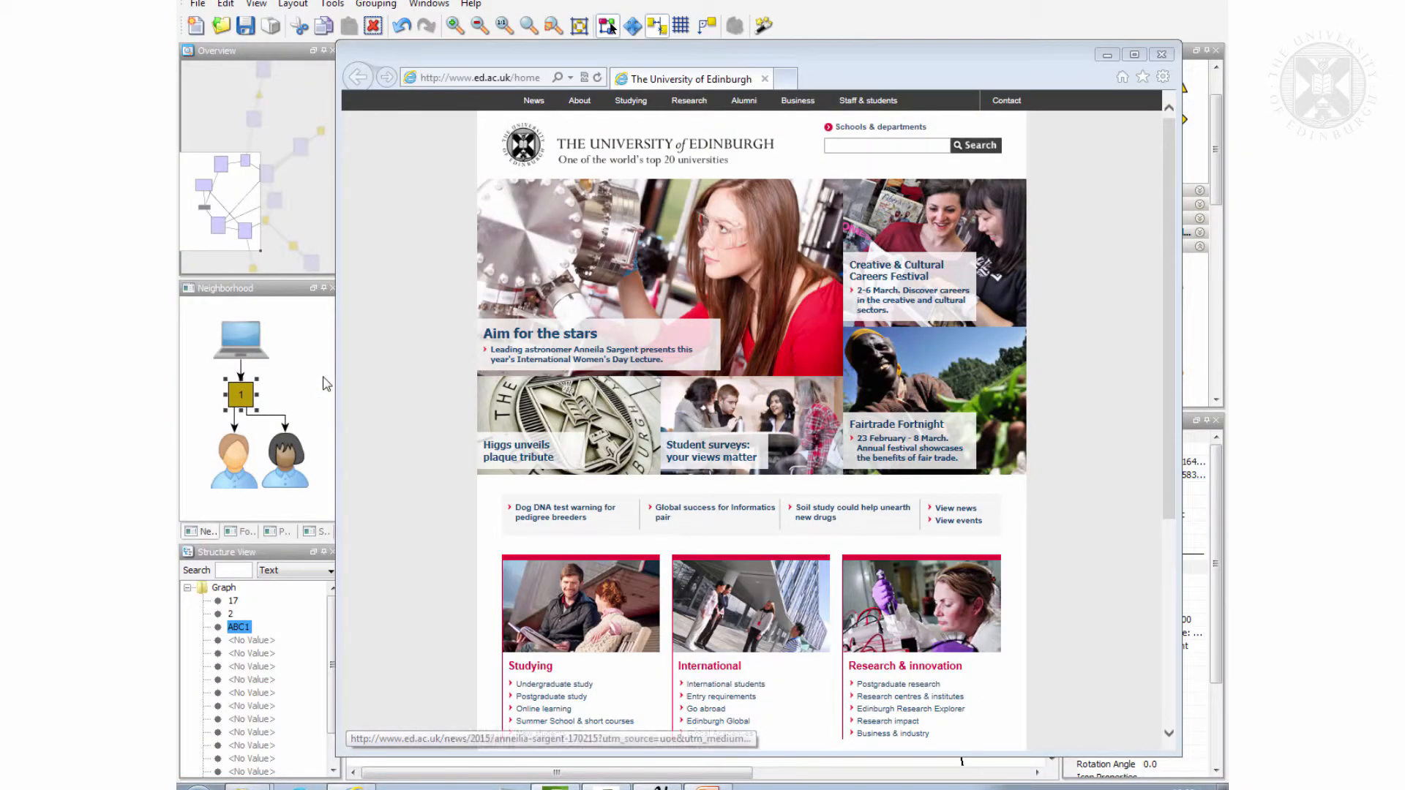
pyautogui.hotkey('alt', 'F4')
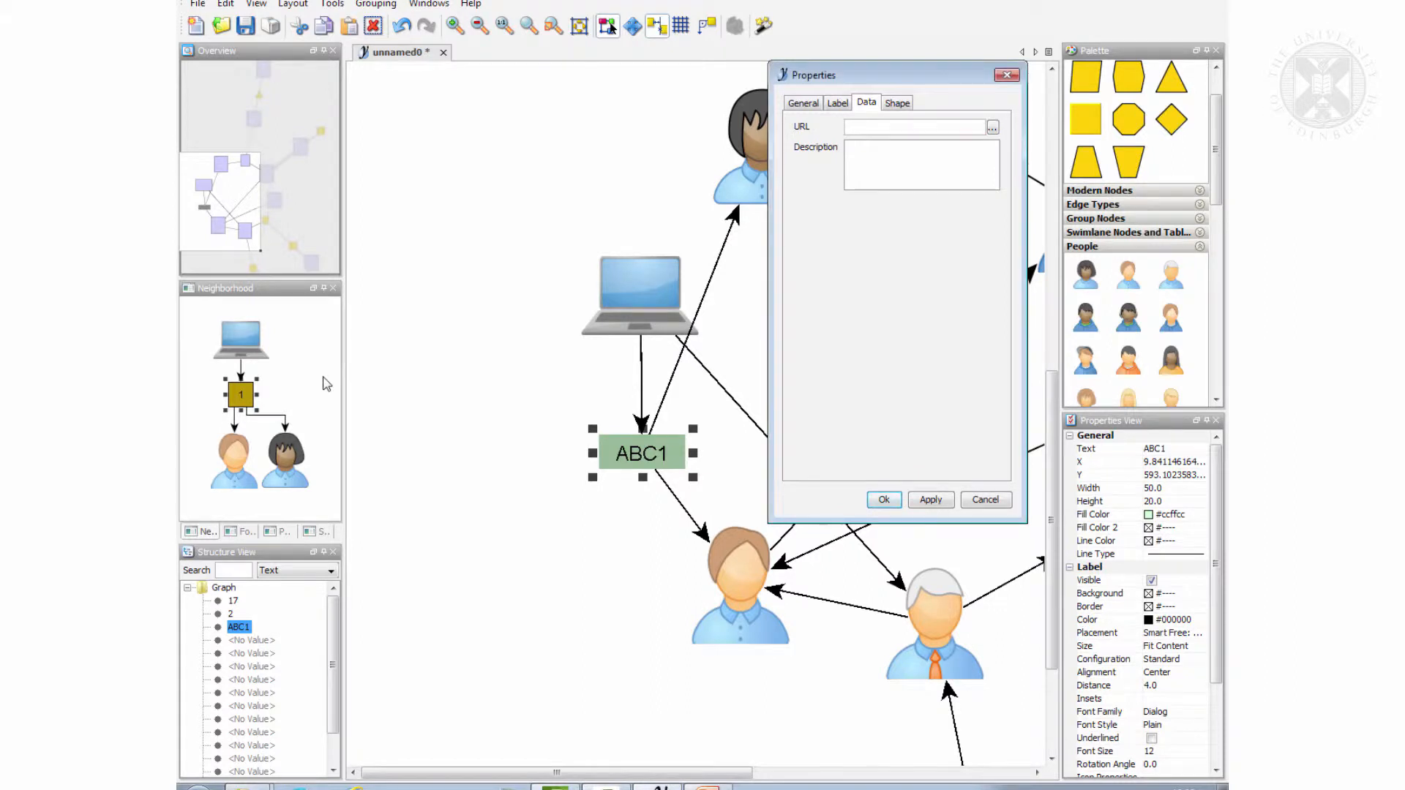
pyautogui.hotkey('ctrl', 'v')
pyautogui.press('Tab')
pyautogui.write('Best net')
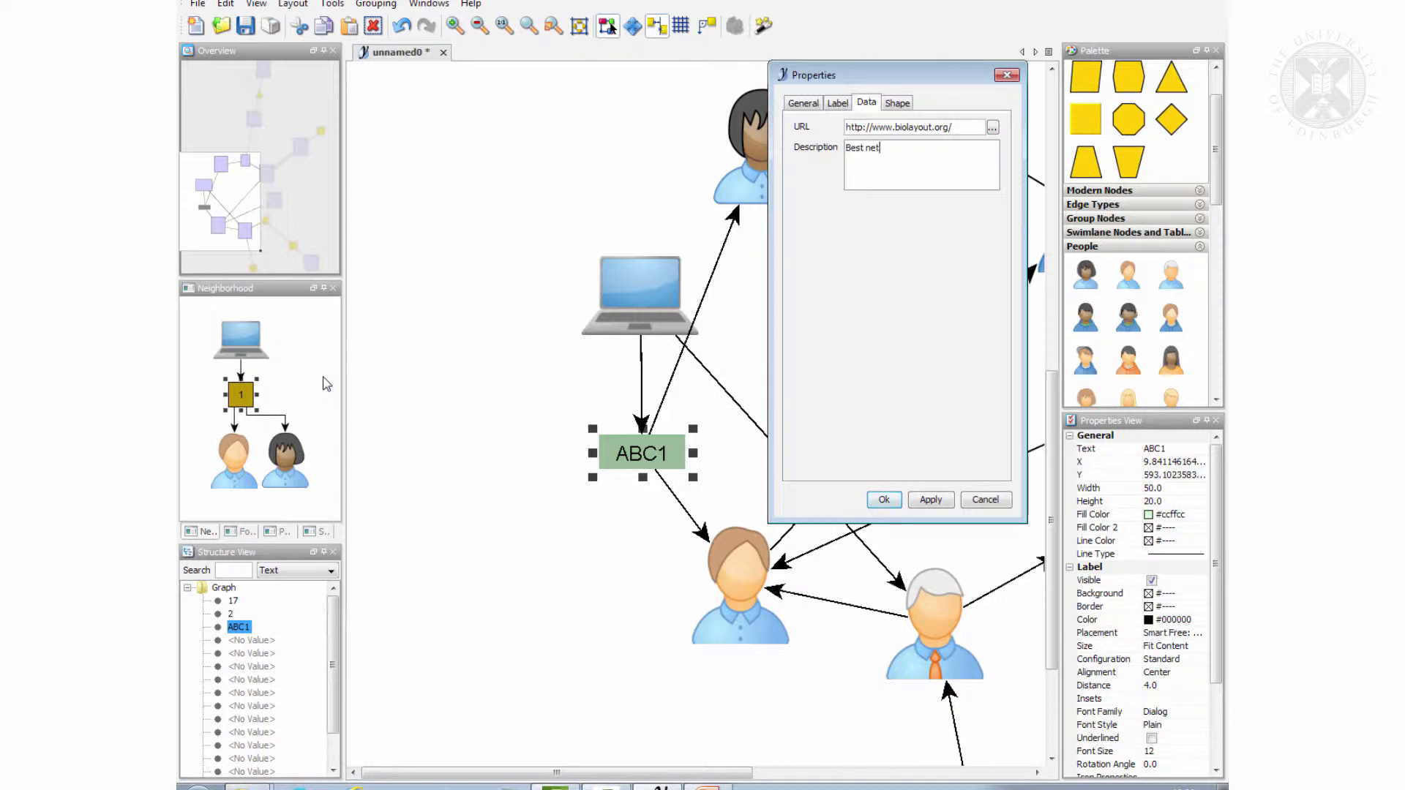
pyautogui.write('work tool')
pyautogui.press('Tab')
pyautogui.press('Tab')
pyautogui.press('space')
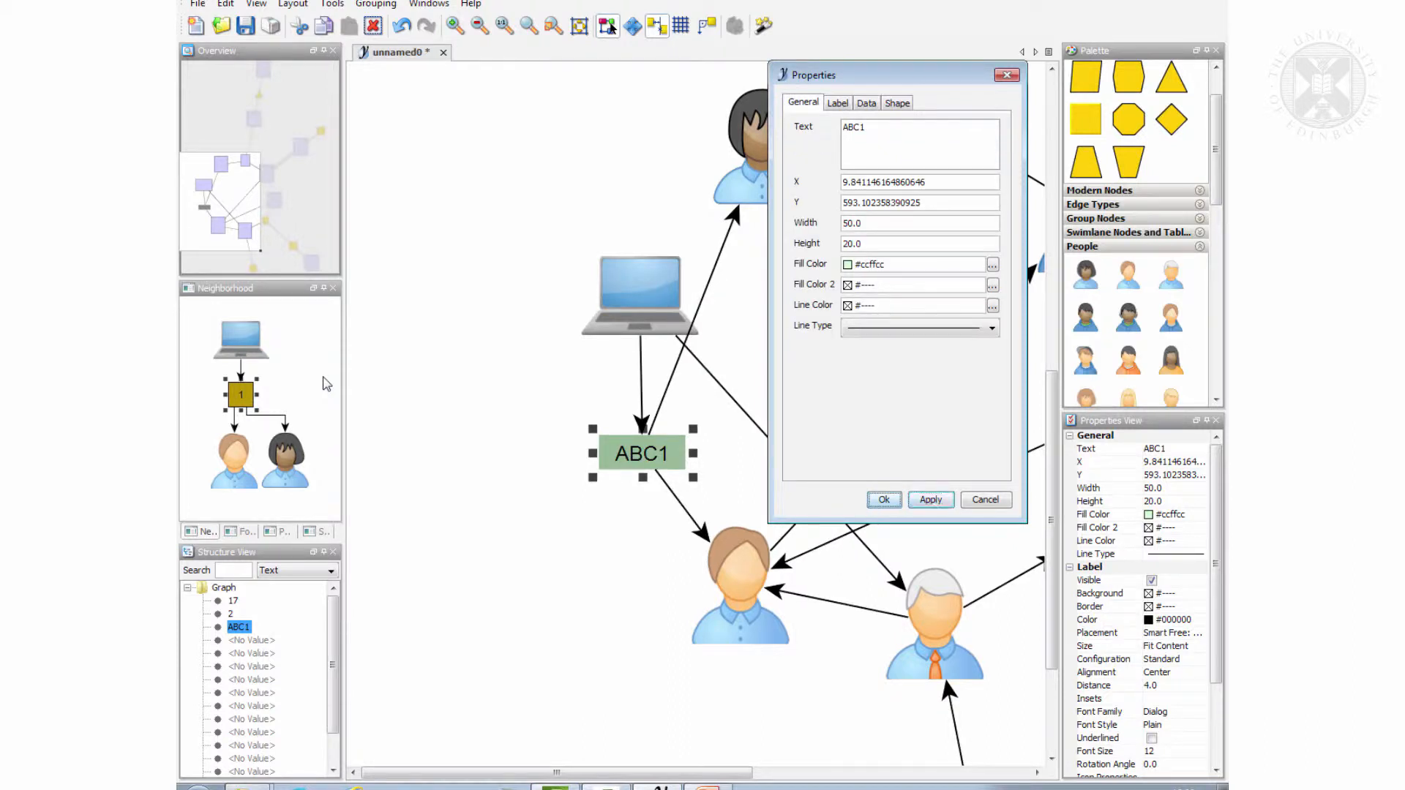
pyautogui.press('Escape')
pyautogui.press('Escape')
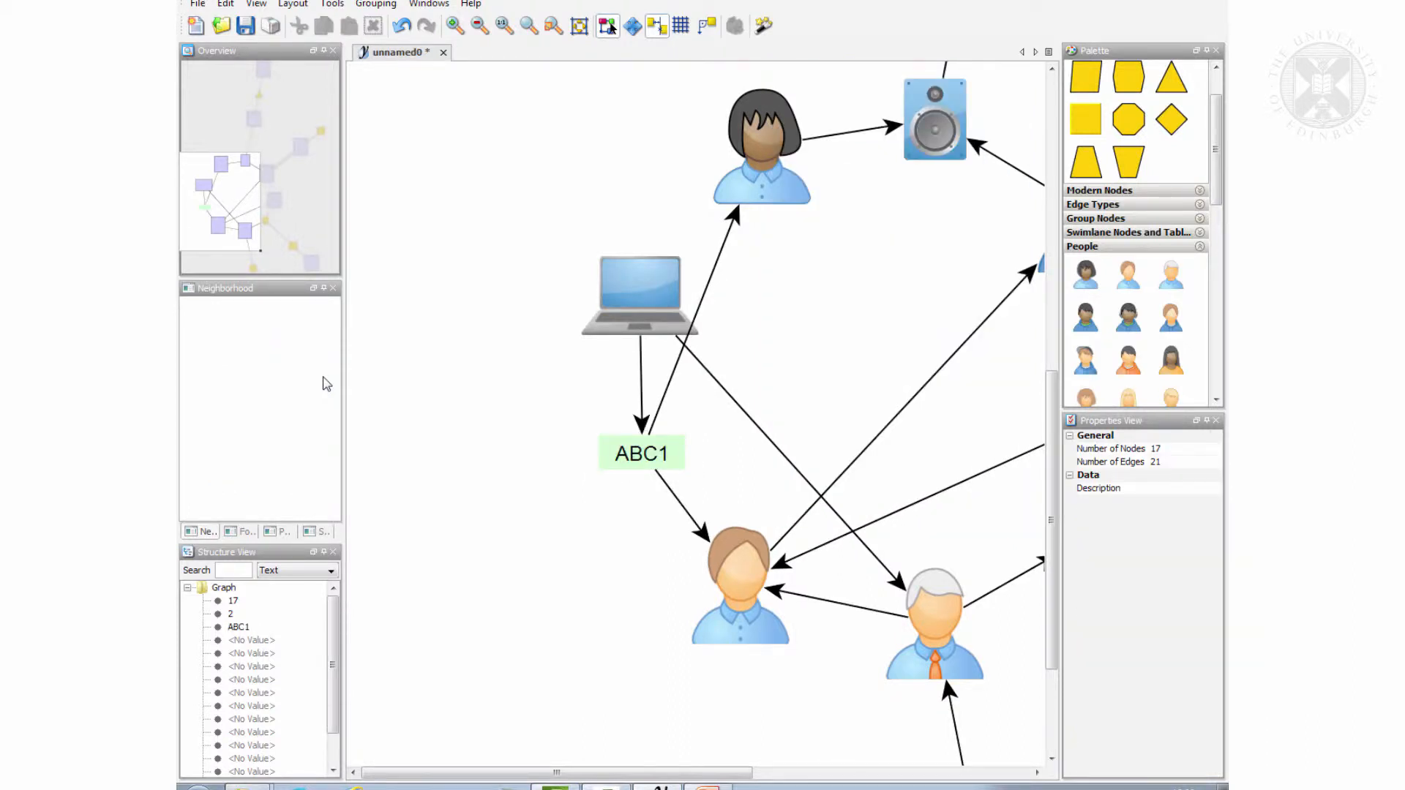
pyautogui.press('Down')
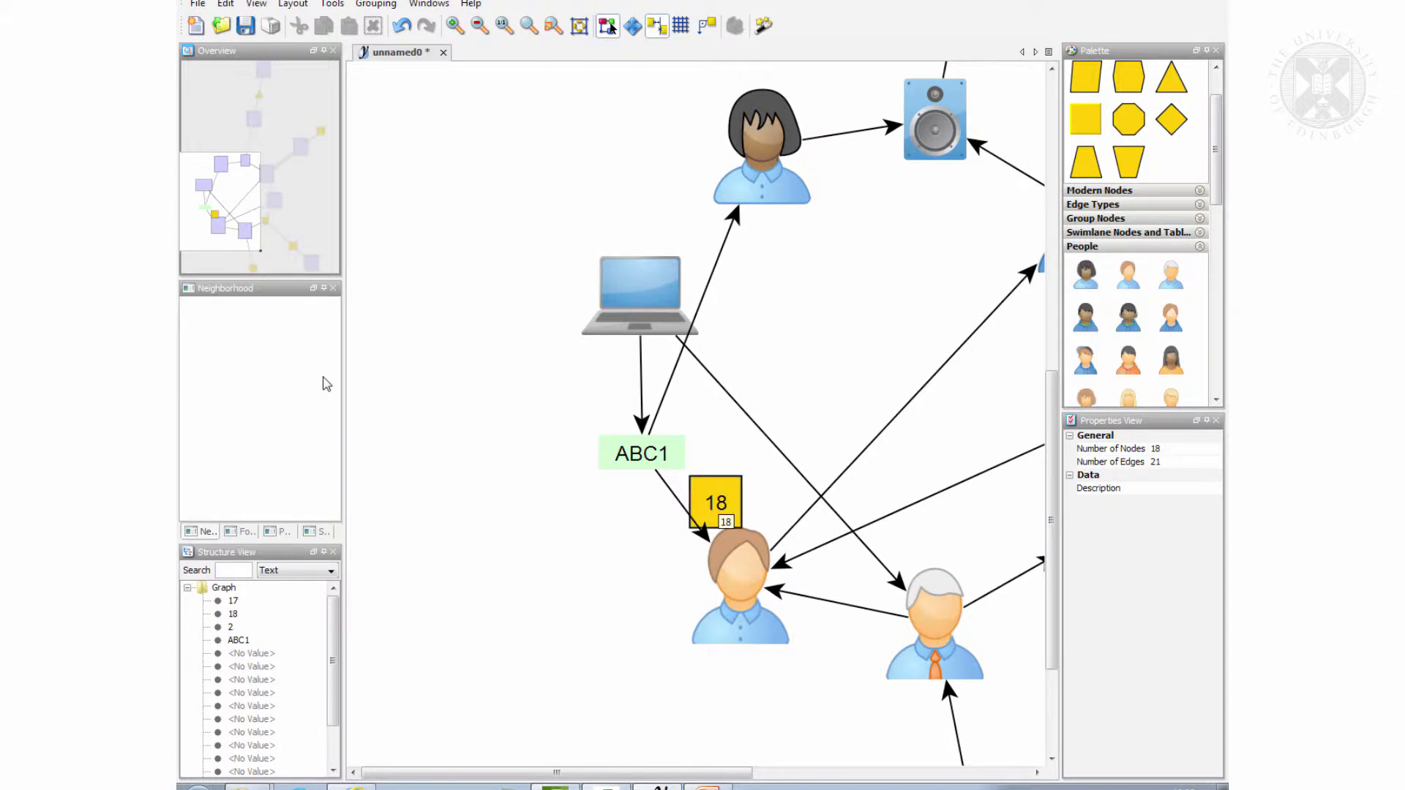
pyautogui.press('Delete')
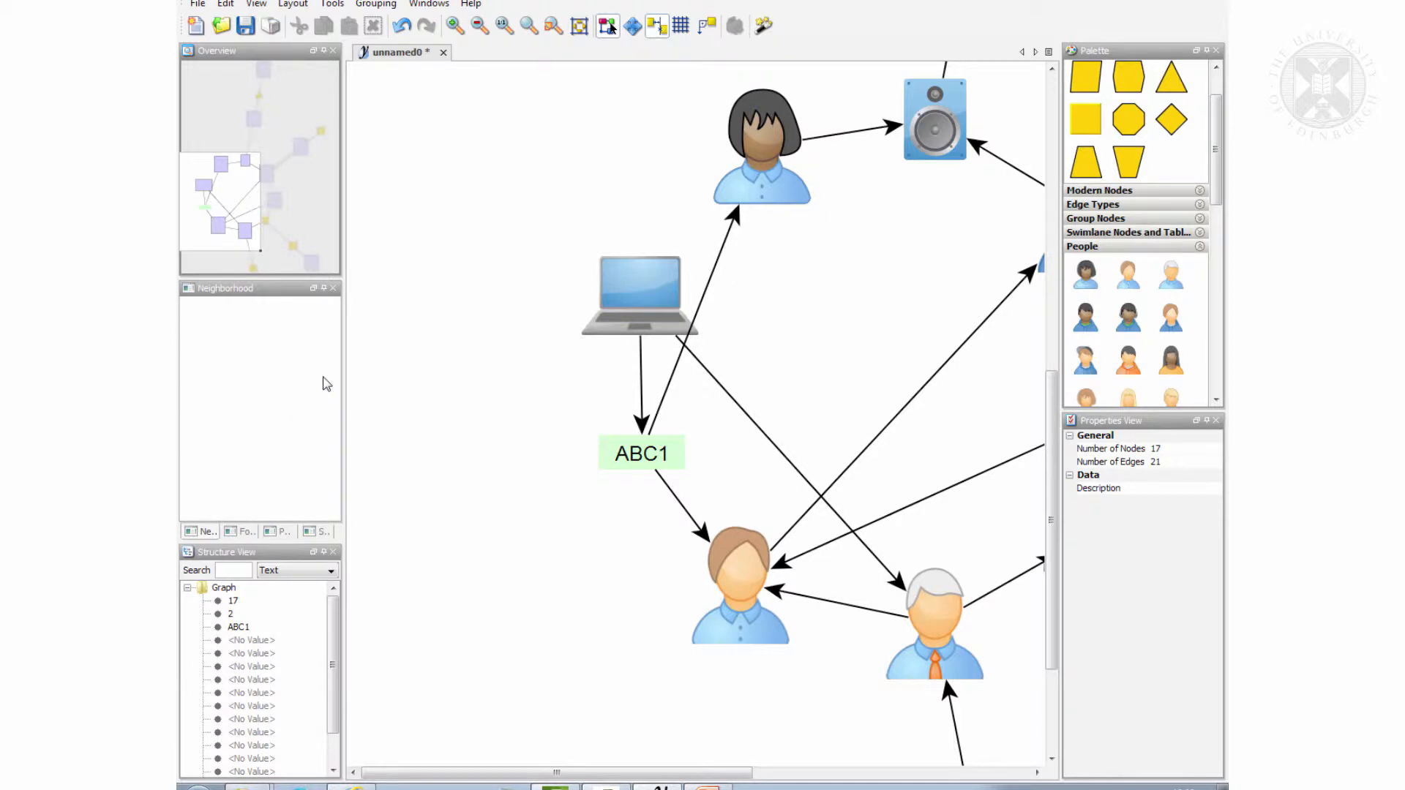
# Open the display preferences and enable Paint Nodes over Edges
pyautogui.scroll(-5, 467, 265)
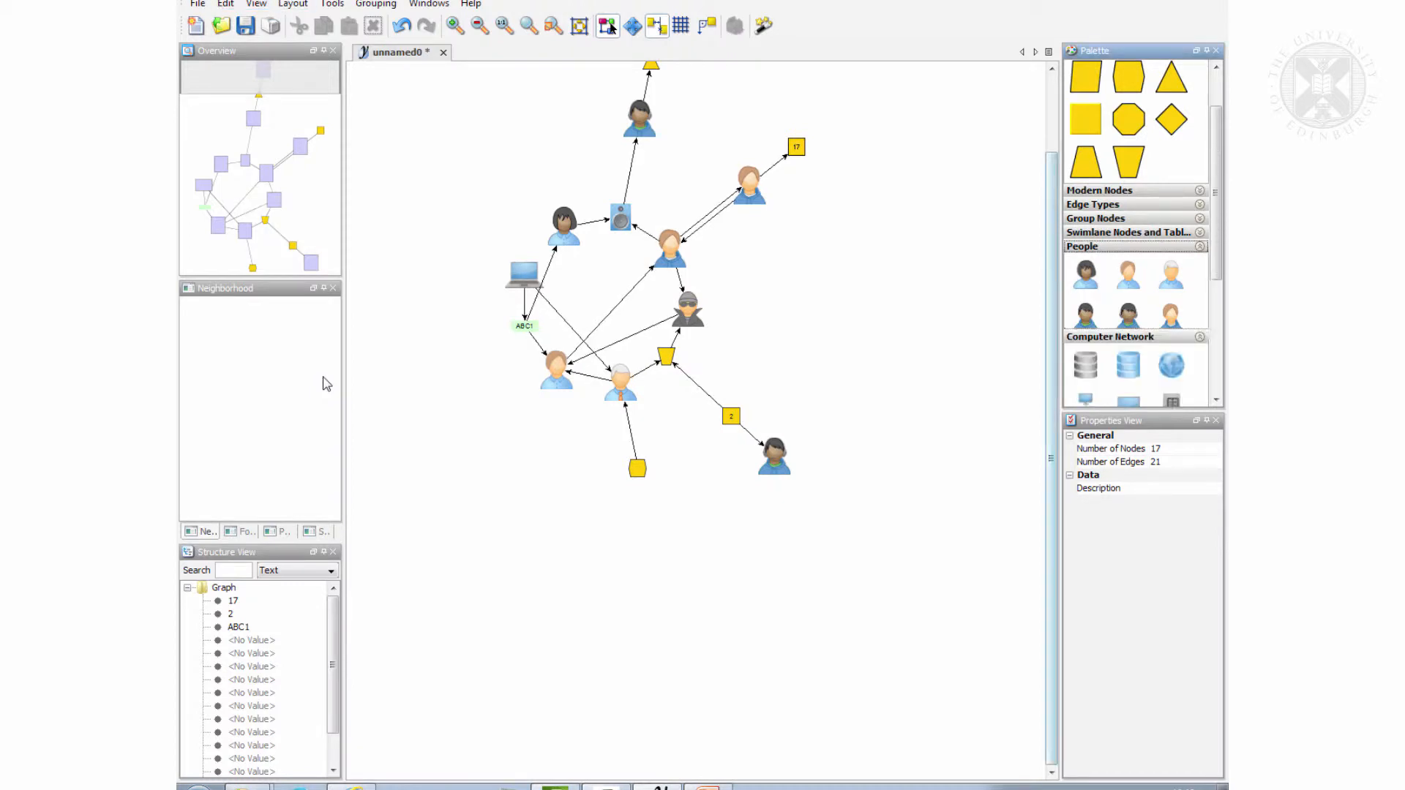
pyautogui.hotkey('alt', 'f')
pyautogui.press('Down')
pyautogui.press('Down')
pyautogui.press('Down')
pyautogui.press('Down')
pyautogui.press('Down')
pyautogui.press('Down')
pyautogui.press('Down')
pyautogui.press('Down')
pyautogui.press('Down')
pyautogui.press('Down')
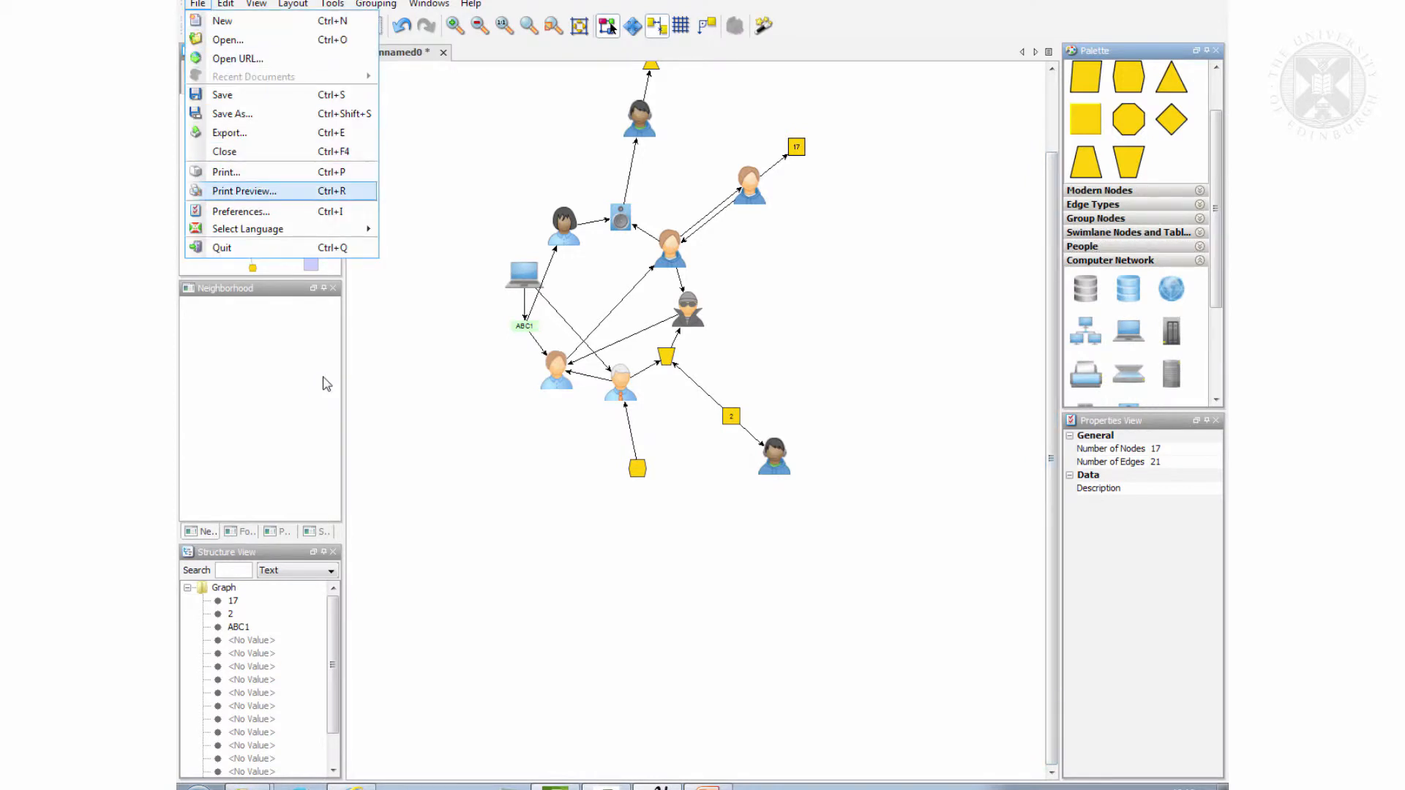
pyautogui.press('Up')
pyautogui.press('Up')
pyautogui.press('Up')
pyautogui.press('Up')
pyautogui.press('Down')
pyautogui.press('Down')
pyautogui.press('Down')
pyautogui.press('Down')
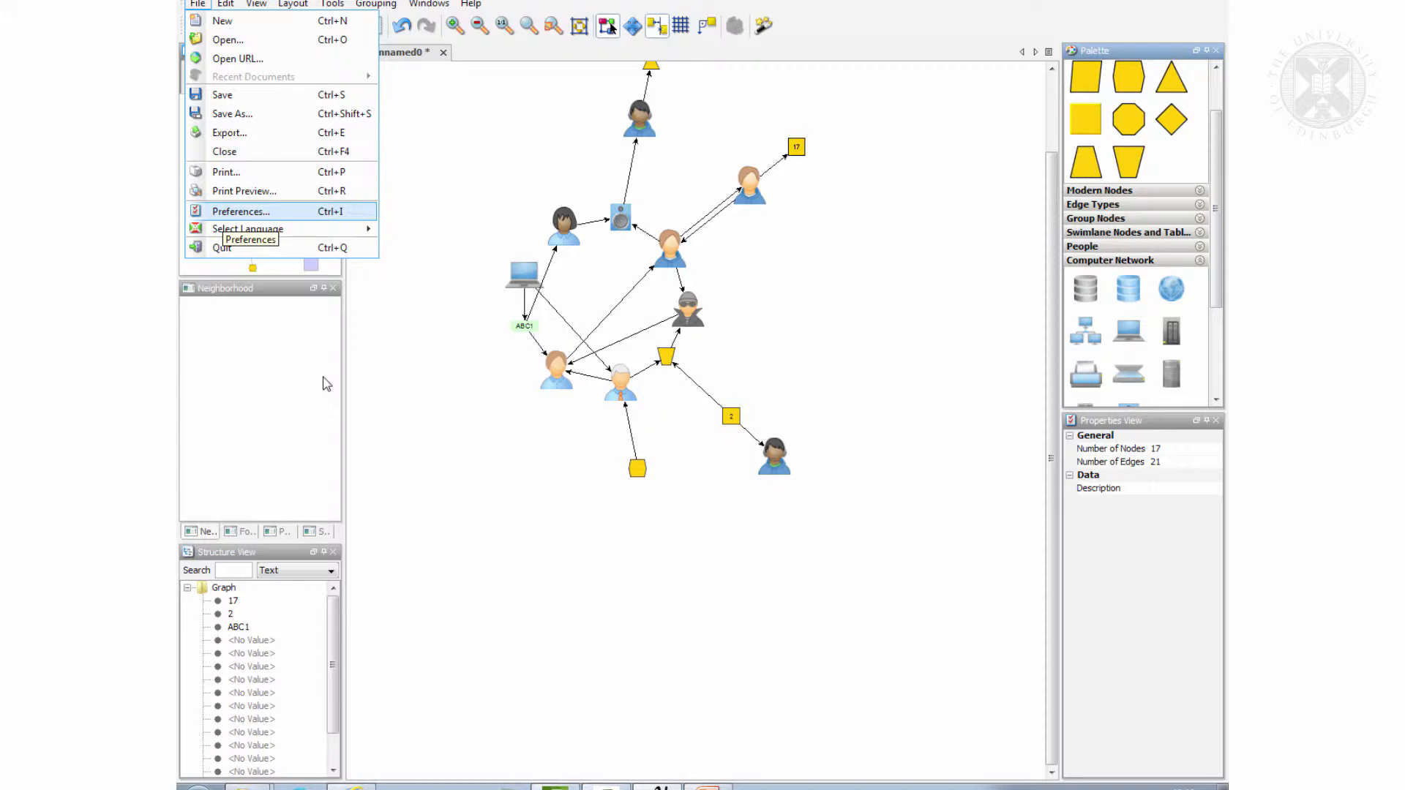
pyautogui.press('Return')
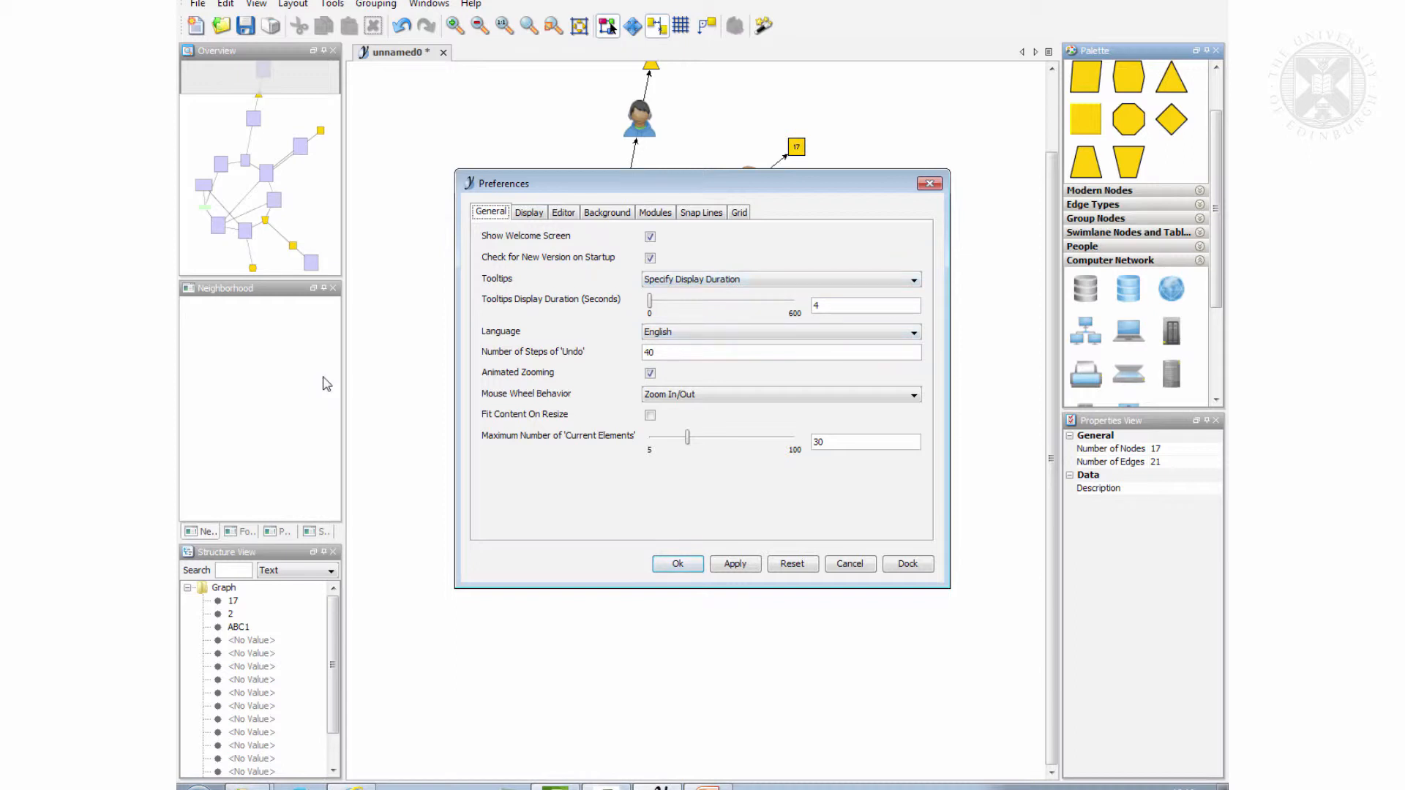
pyautogui.press('Right')
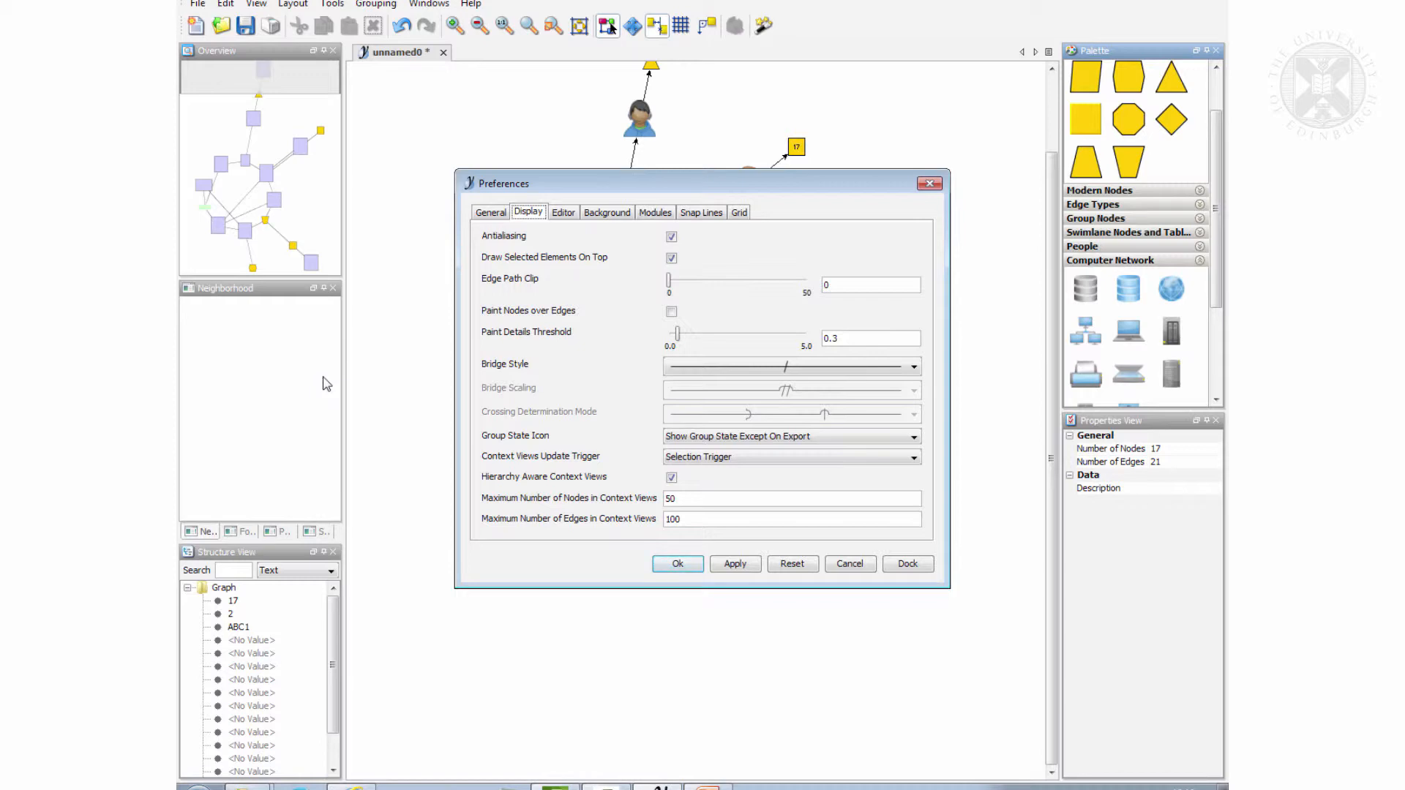
pyautogui.click(671, 311)
# Add a node below ABC1 and move the laptop node between ABC1 and the figure in the hat
pyautogui.moveTo(644, 183)
pyautogui.mouseDown()
pyautogui.moveTo(597, 335)
pyautogui.moveTo(488, 535)
pyautogui.mouseUp()
pyautogui.click(486, 368)
pyautogui.click(523, 274)
pyautogui.moveTo(523, 274); pyautogui.dragTo(585, 333)
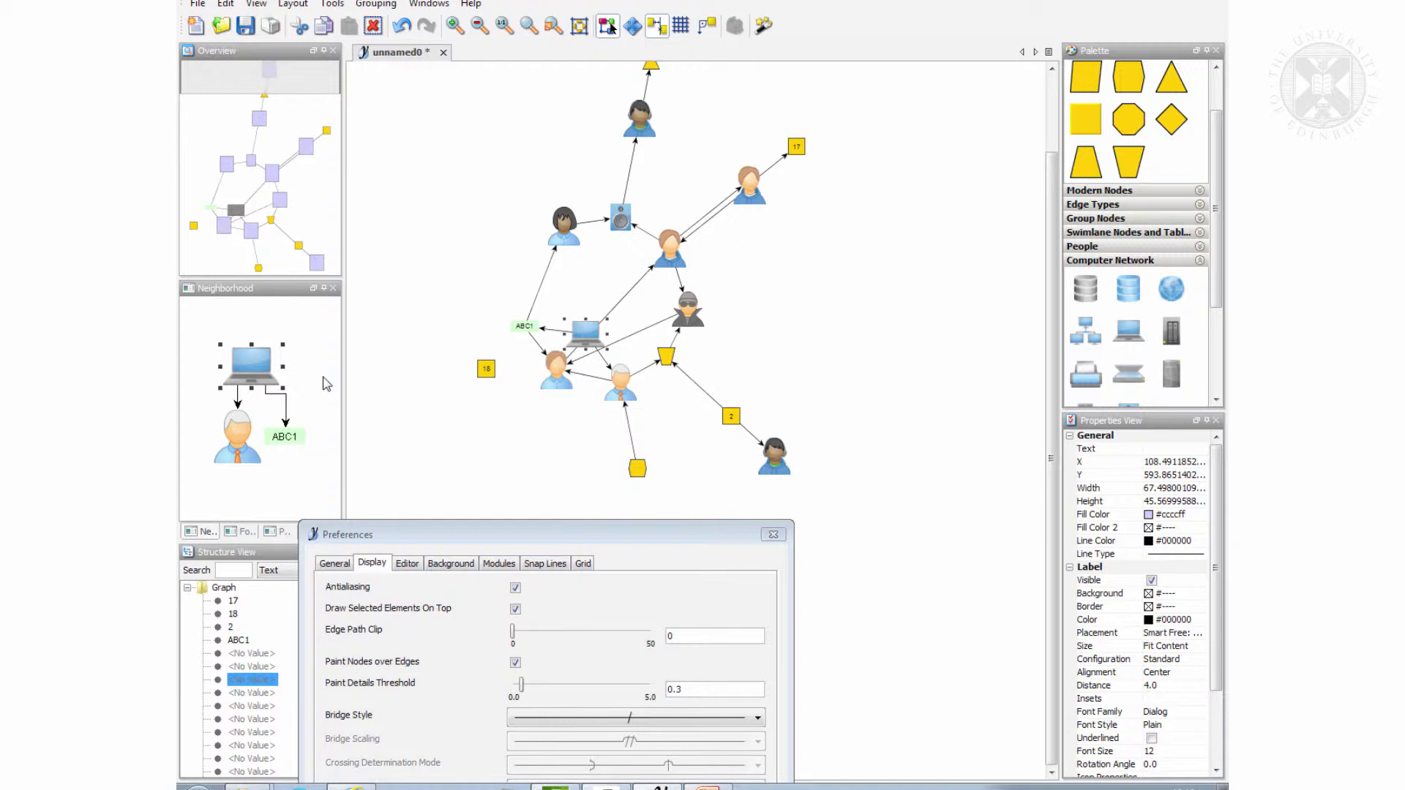
# Choose the third, arched bridge style in the display preferences and close the dialog
pyautogui.moveTo(512, 534)
pyautogui.mouseDown()
pyautogui.moveTo(533, 463)
pyautogui.moveTo(533, 312)
pyautogui.mouseUp()
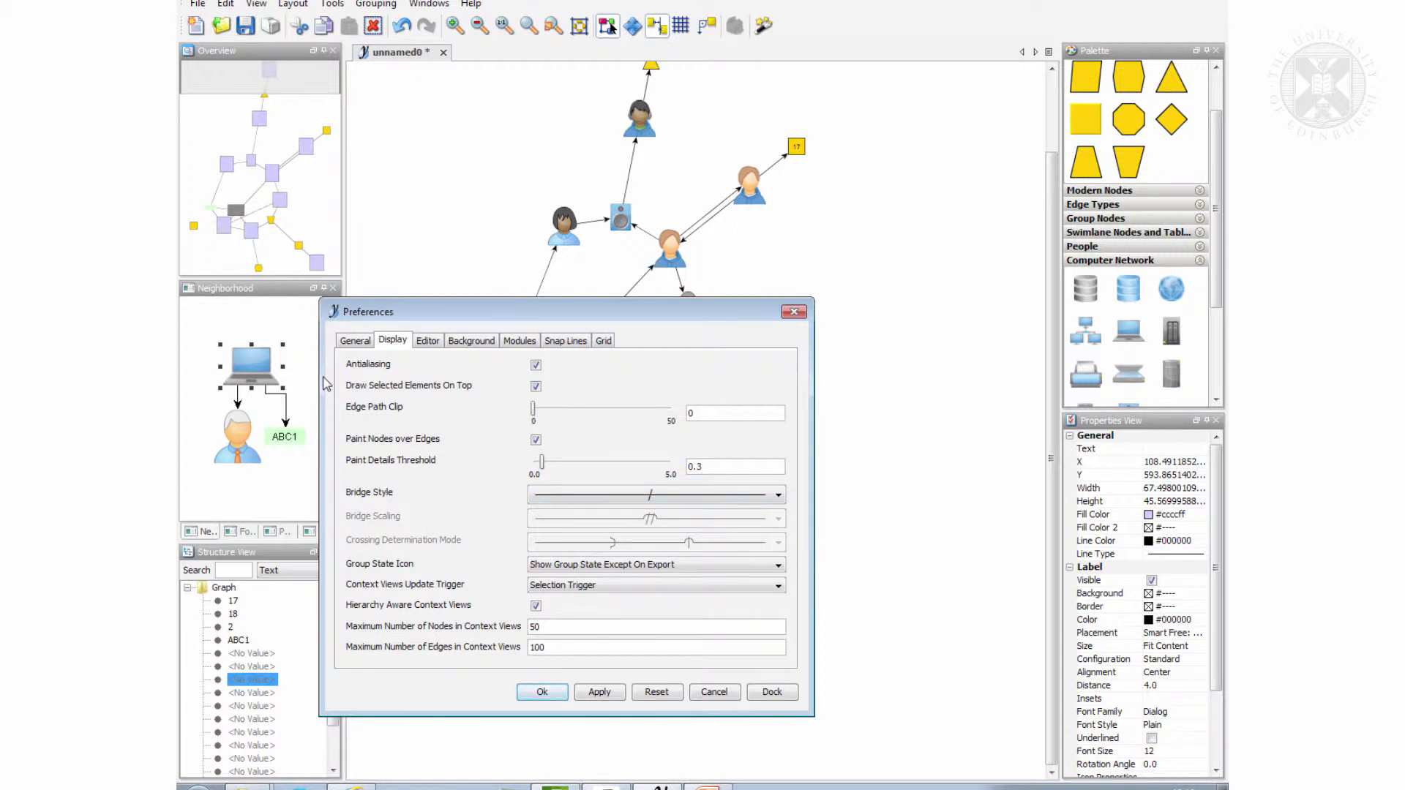
pyautogui.click(656, 495)
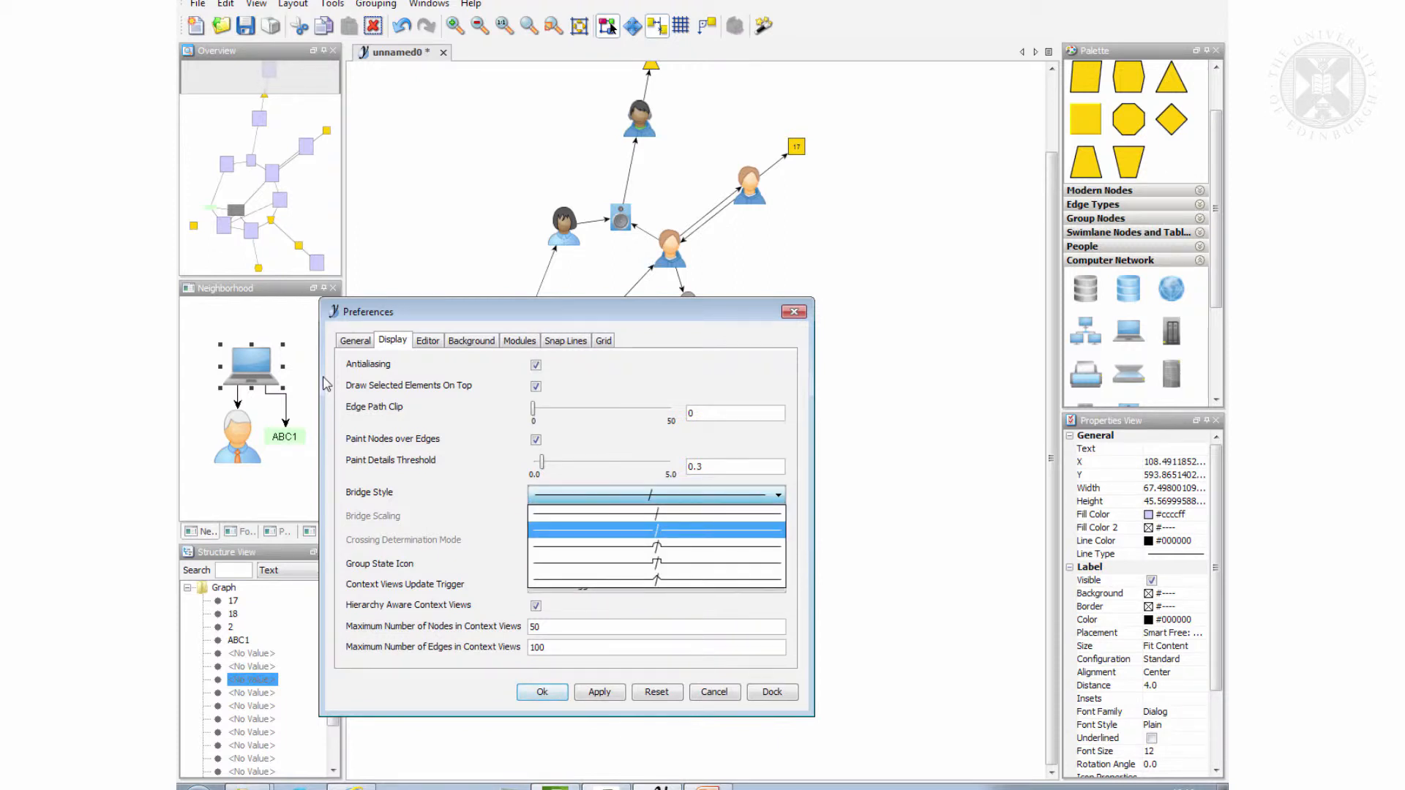
pyautogui.click(656, 546)
pyautogui.click(793, 311)
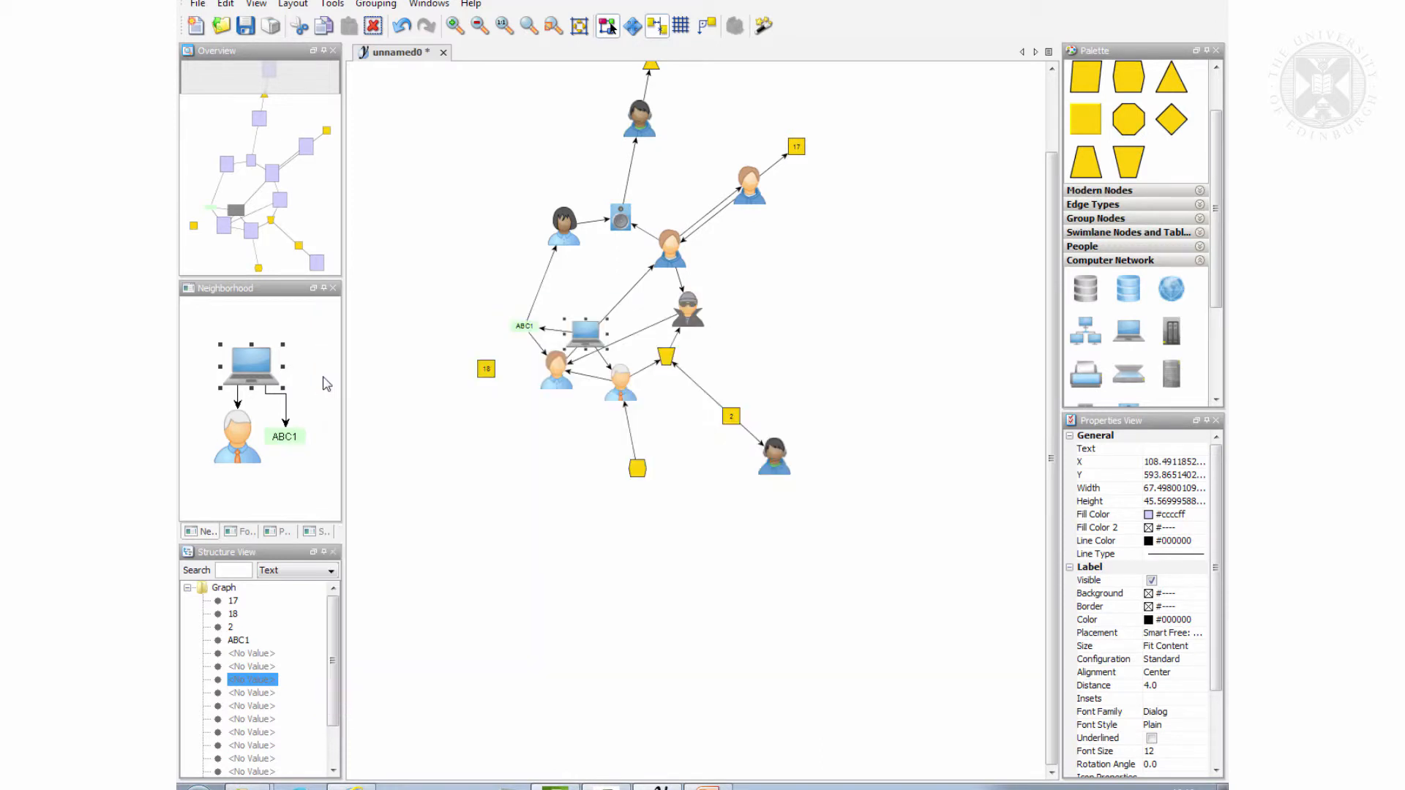
# Move the figure in the hat up beside the dark-haired woman and clear the selection
pyautogui.click(323, 377)
pyautogui.click(688, 310)
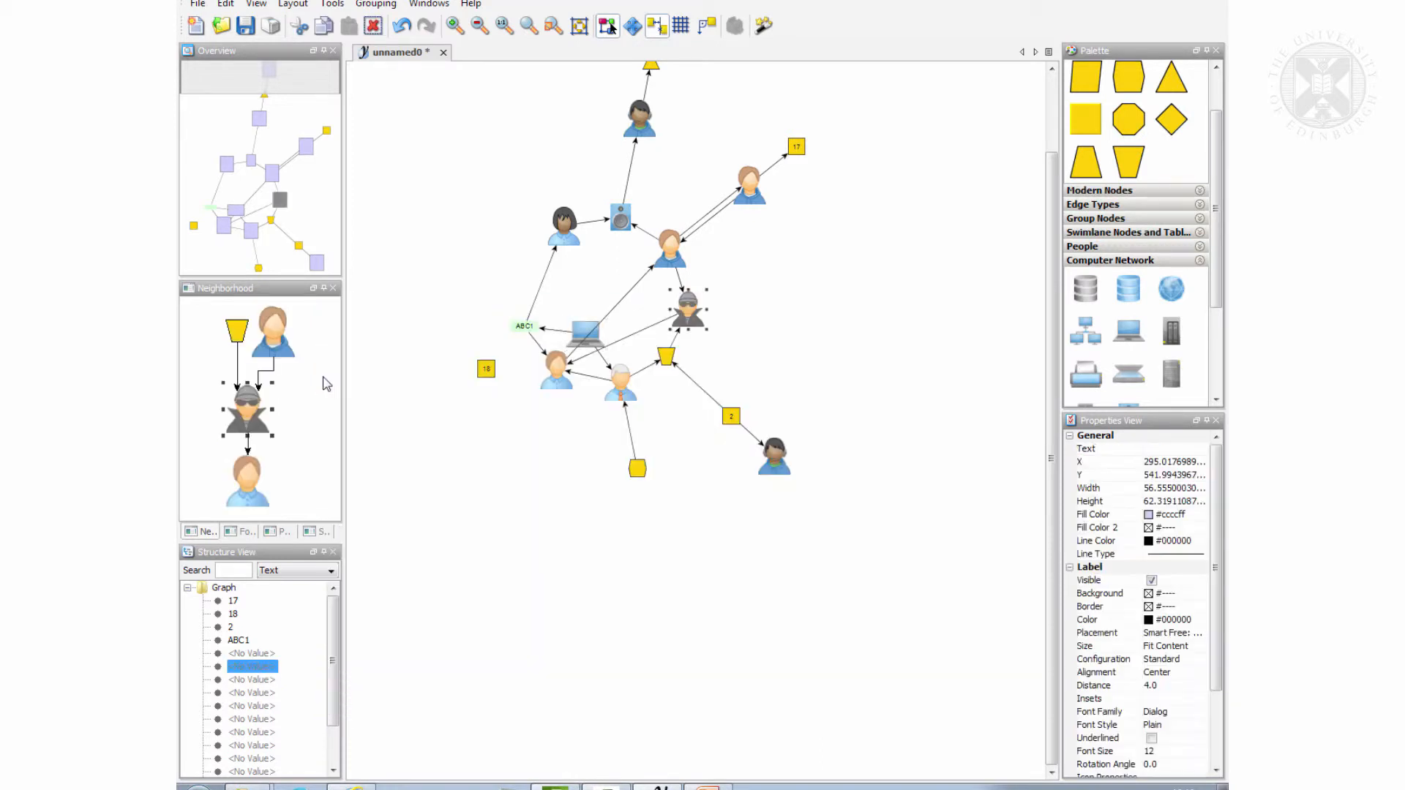
pyautogui.moveTo(688, 309)
pyautogui.mouseDown()
pyautogui.moveTo(541, 189)
pyautogui.moveTo(526, 204)
pyautogui.mouseUp()
pyautogui.click(326, 383)
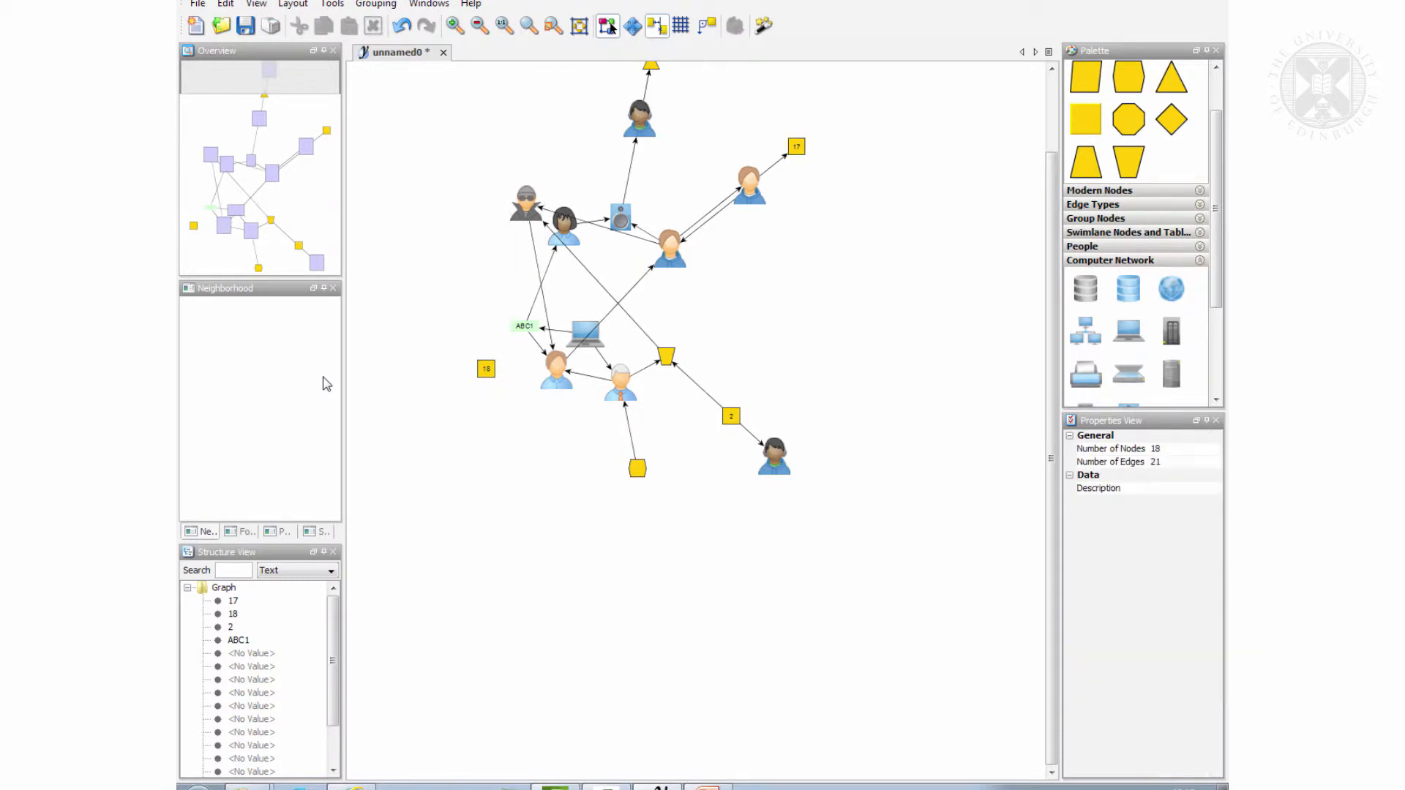
# Set the edge crossings' Bridge Style to the arched option in the display preferences, apply it, and inspect the crossings around ABC1
pyautogui.click(198, 4)
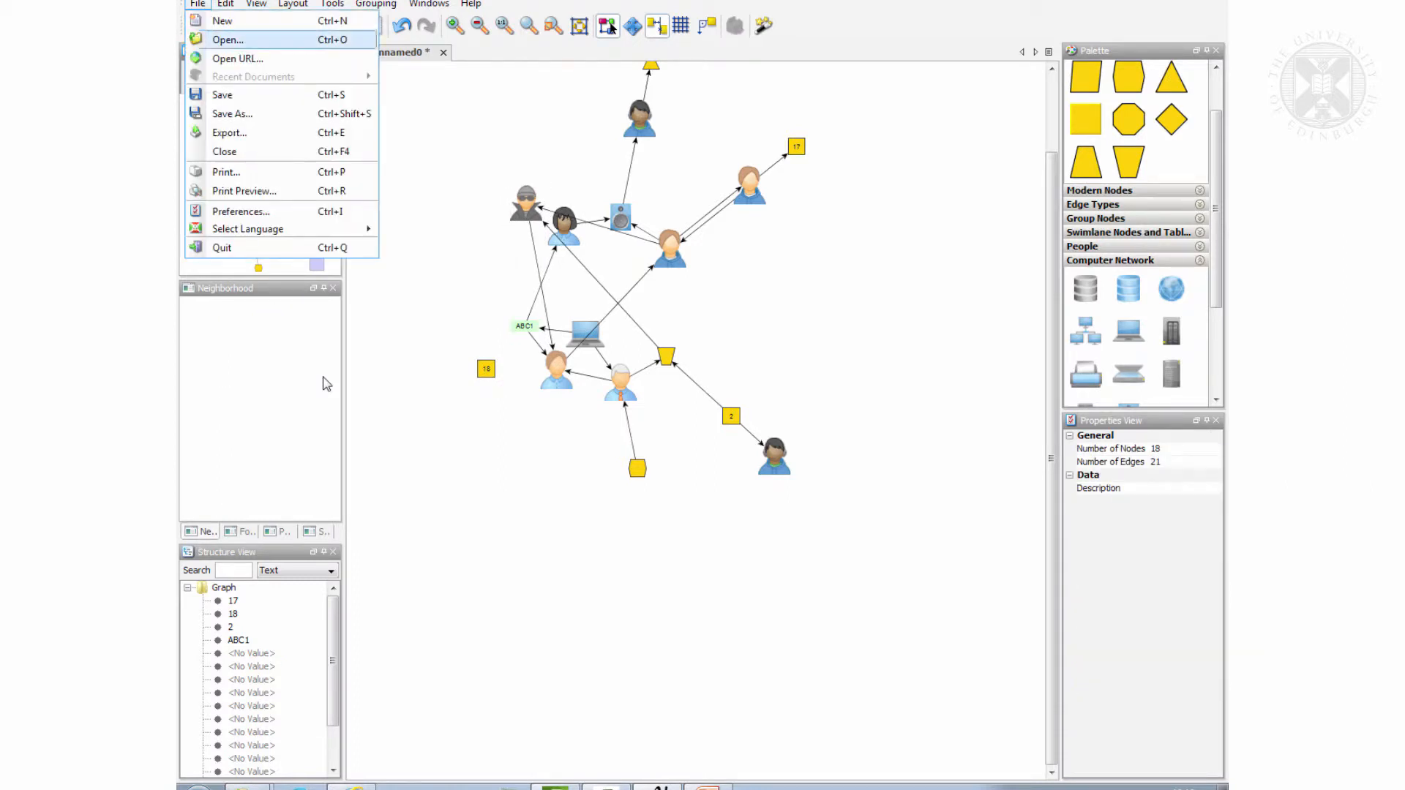
pyautogui.click(242, 212)
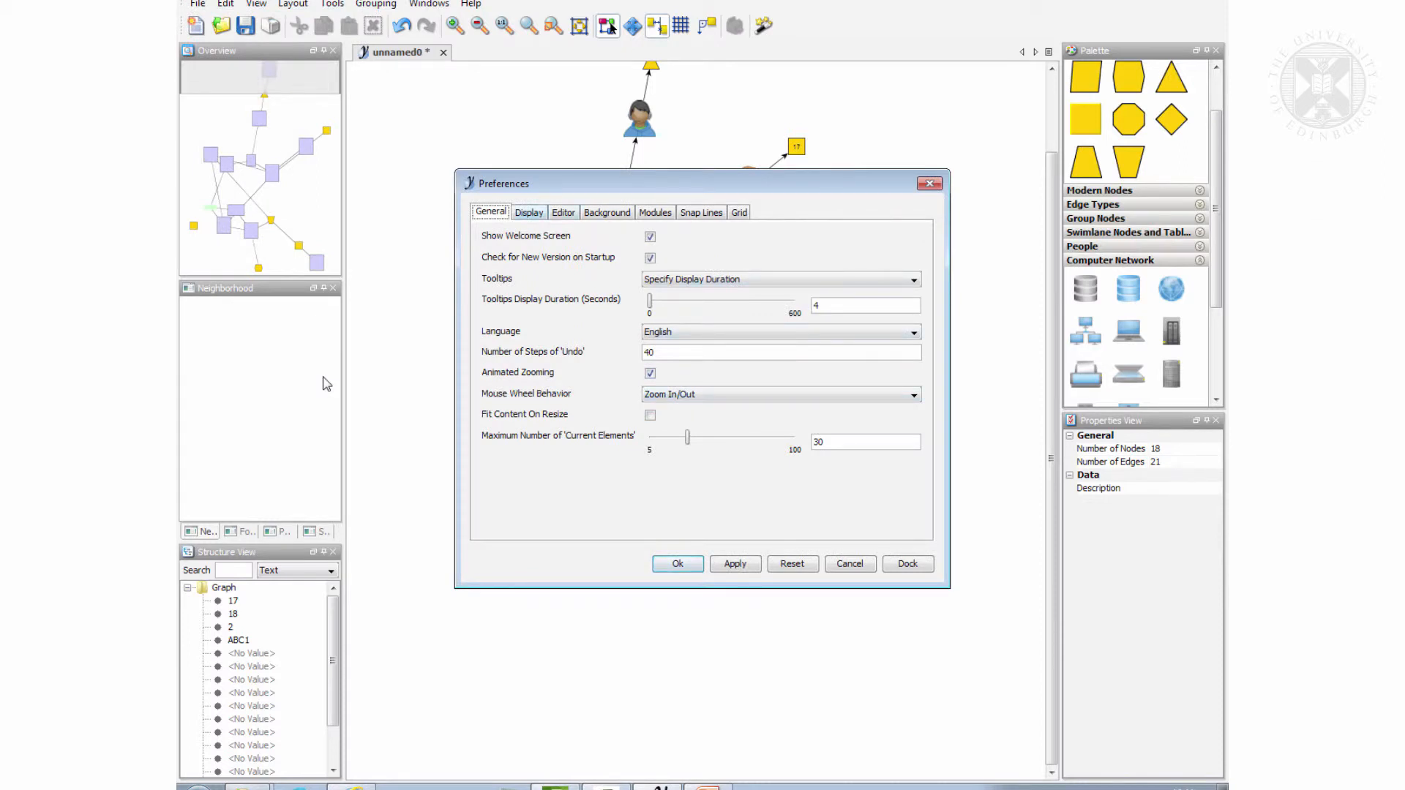
pyautogui.click(528, 213)
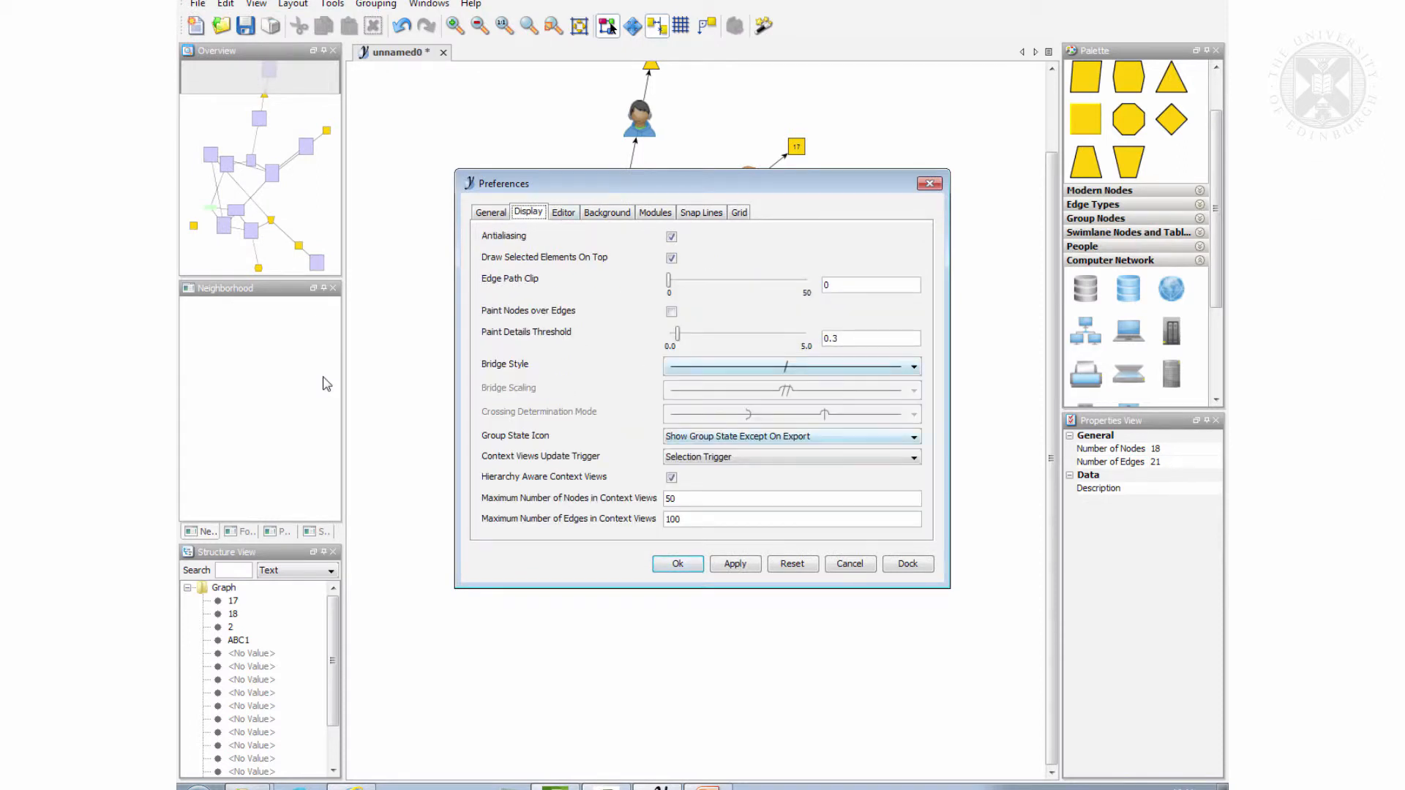
pyautogui.click(793, 367)
pyautogui.click(793, 417)
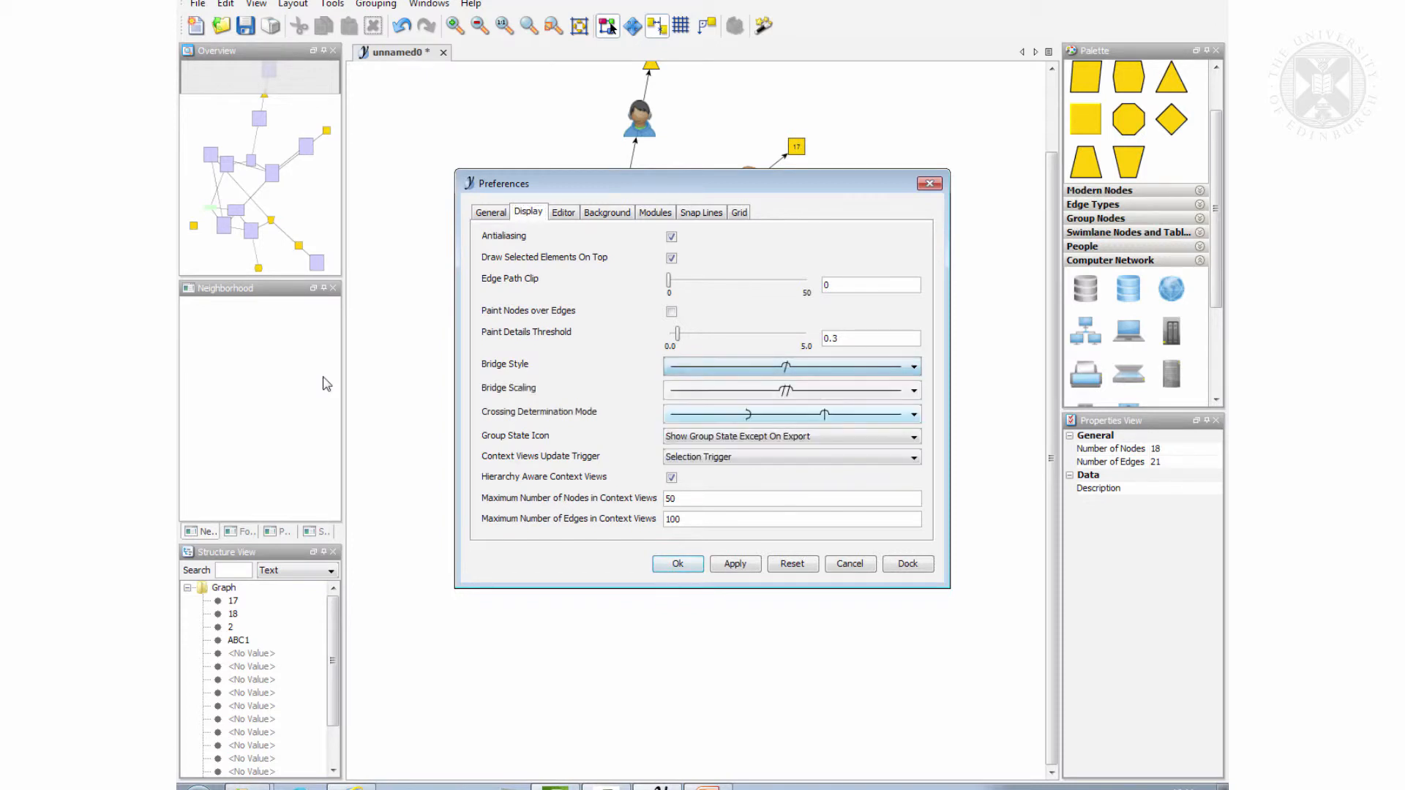
pyautogui.click(734, 564)
pyautogui.click(678, 564)
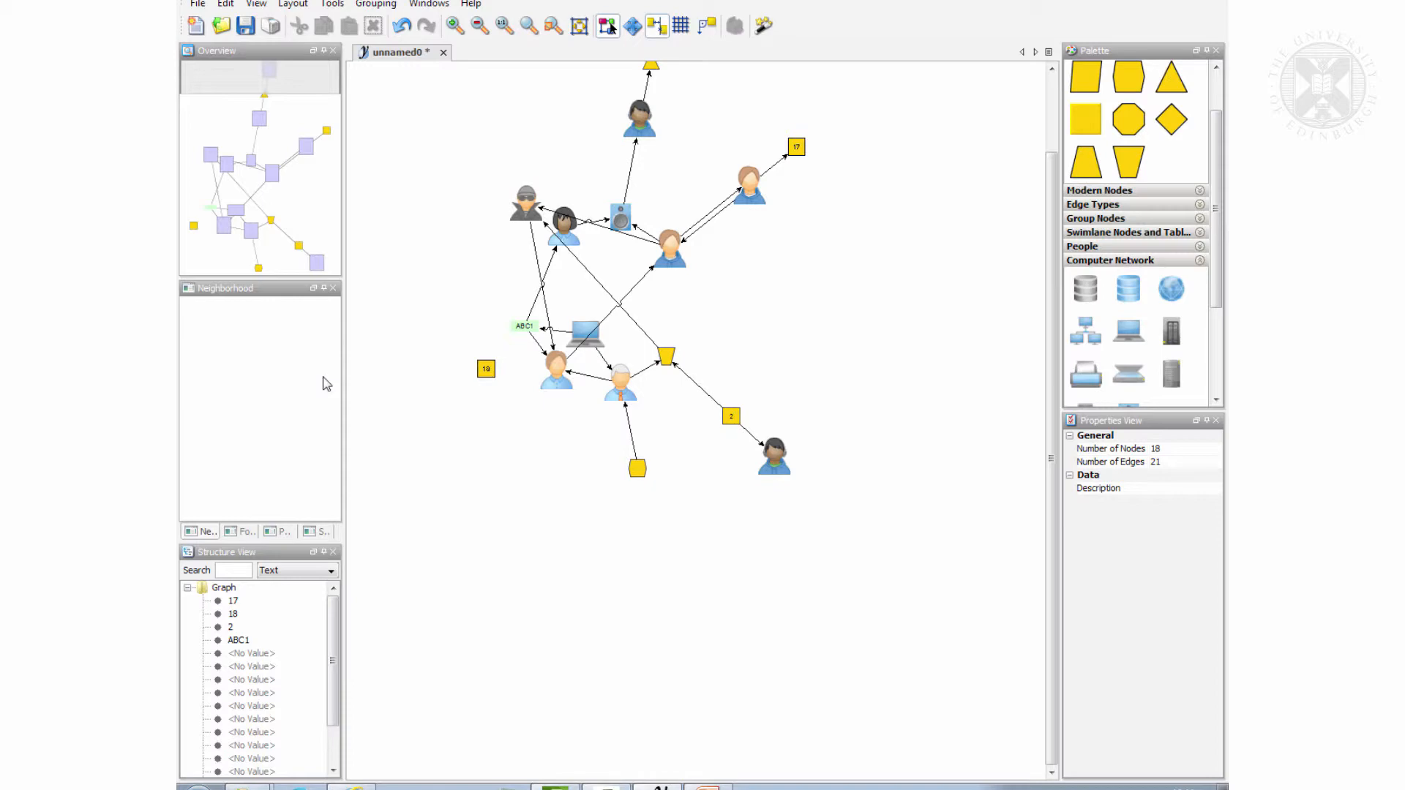
pyautogui.scroll(5, 593, 287)
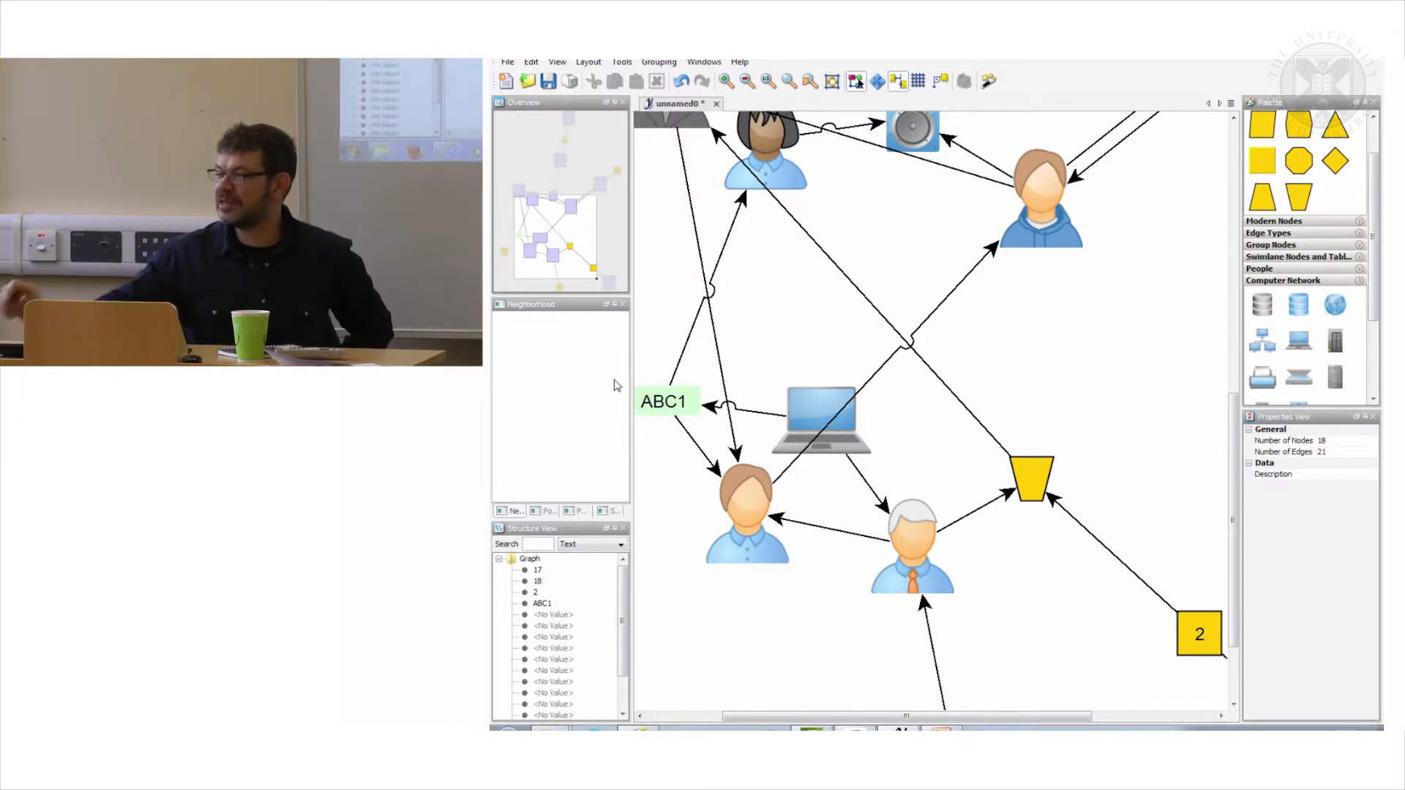
pyautogui.scroll(-2, 616, 385)
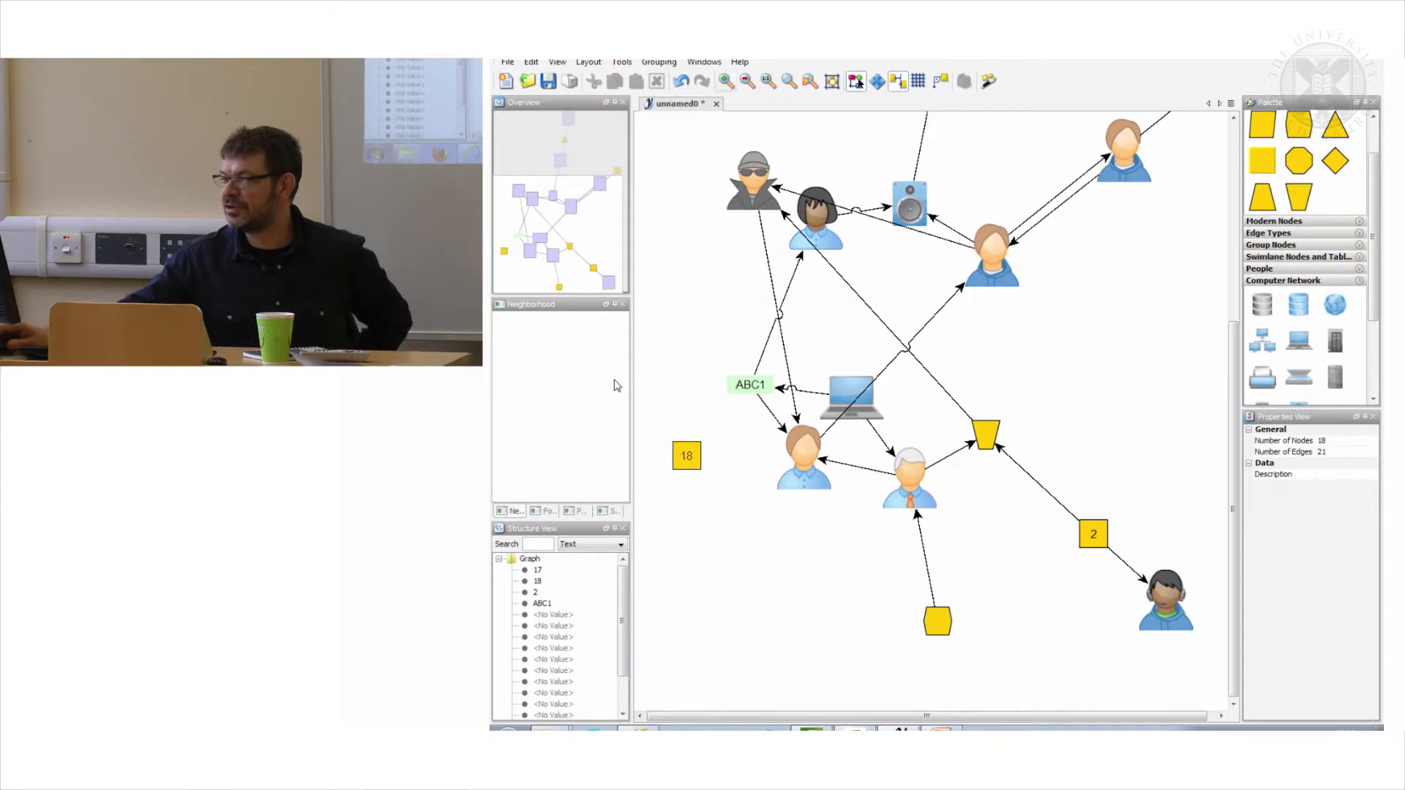
# Enable Paint Nodes over Edges in the display preferences, apply it, and add a node below the white-haired man
pyautogui.click(507, 62)
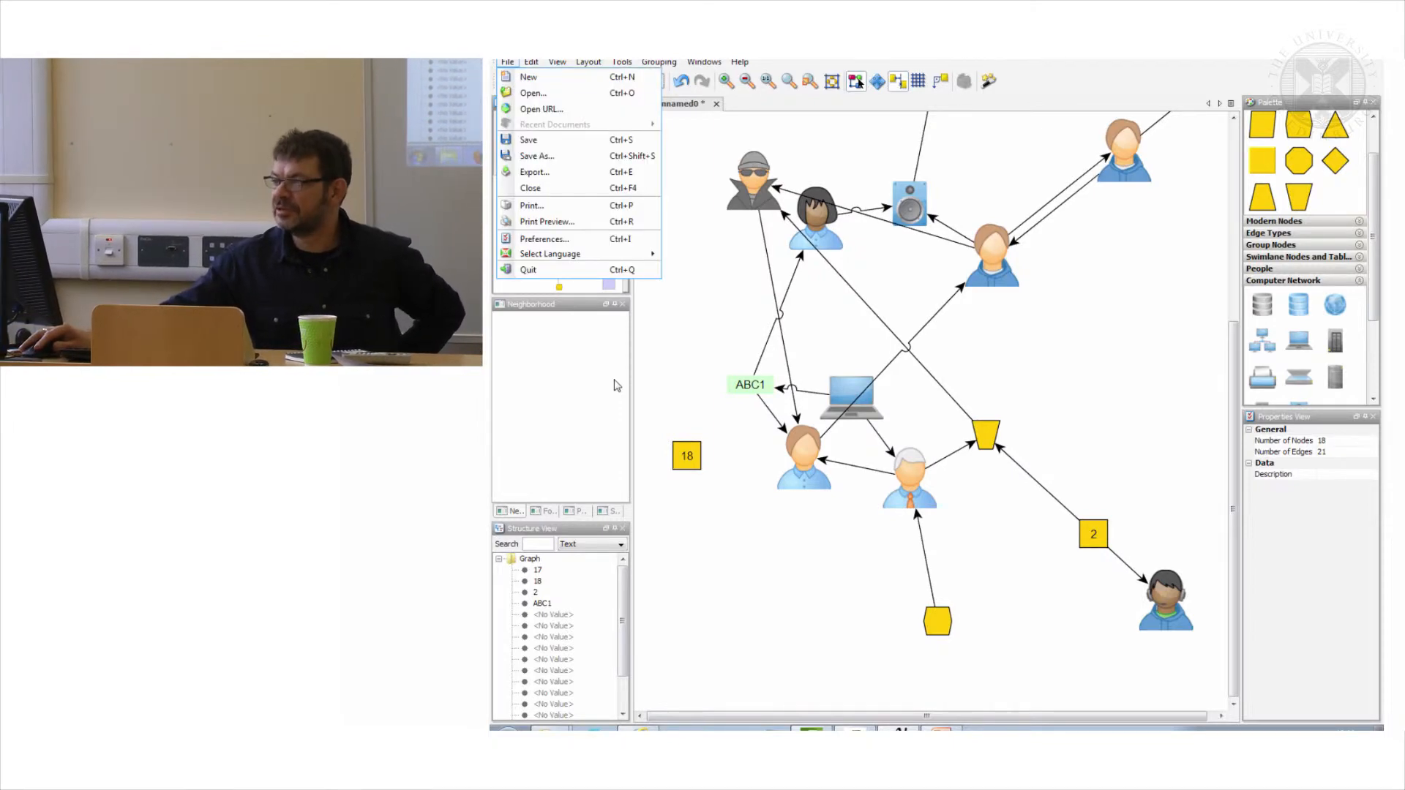
pyautogui.click(545, 239)
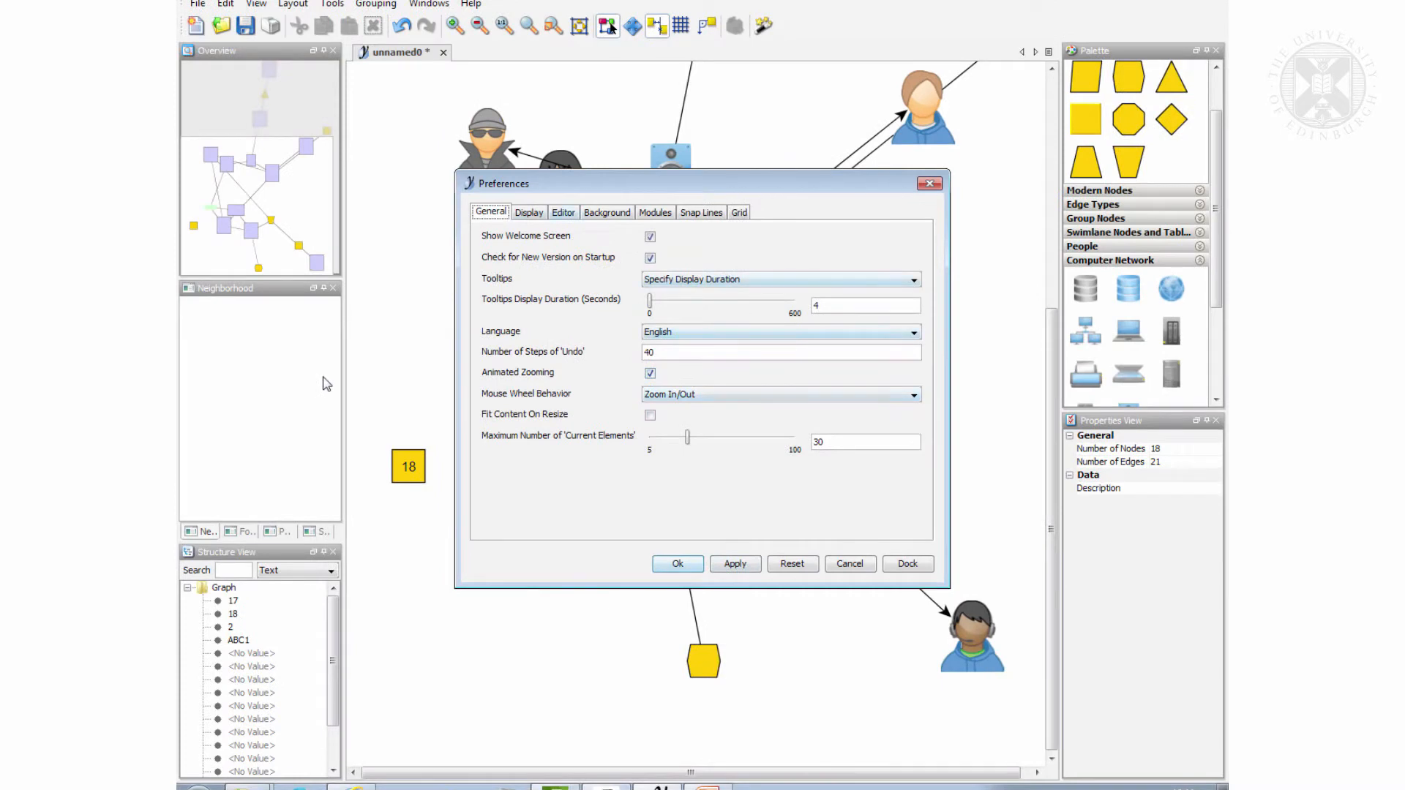
pyautogui.click(716, 232)
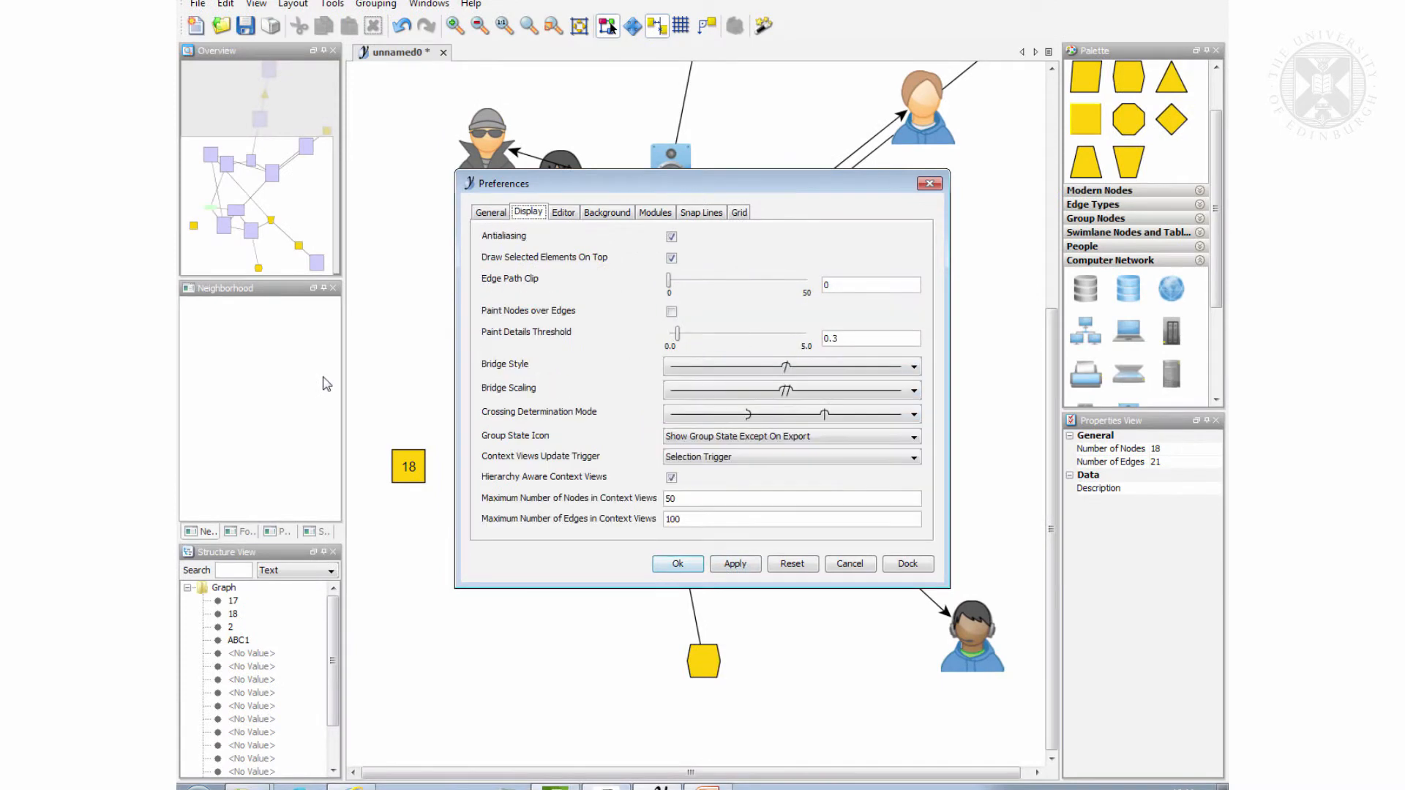
pyautogui.click(671, 311)
pyautogui.click(734, 563)
pyautogui.click(678, 563)
pyautogui.click(608, 568)
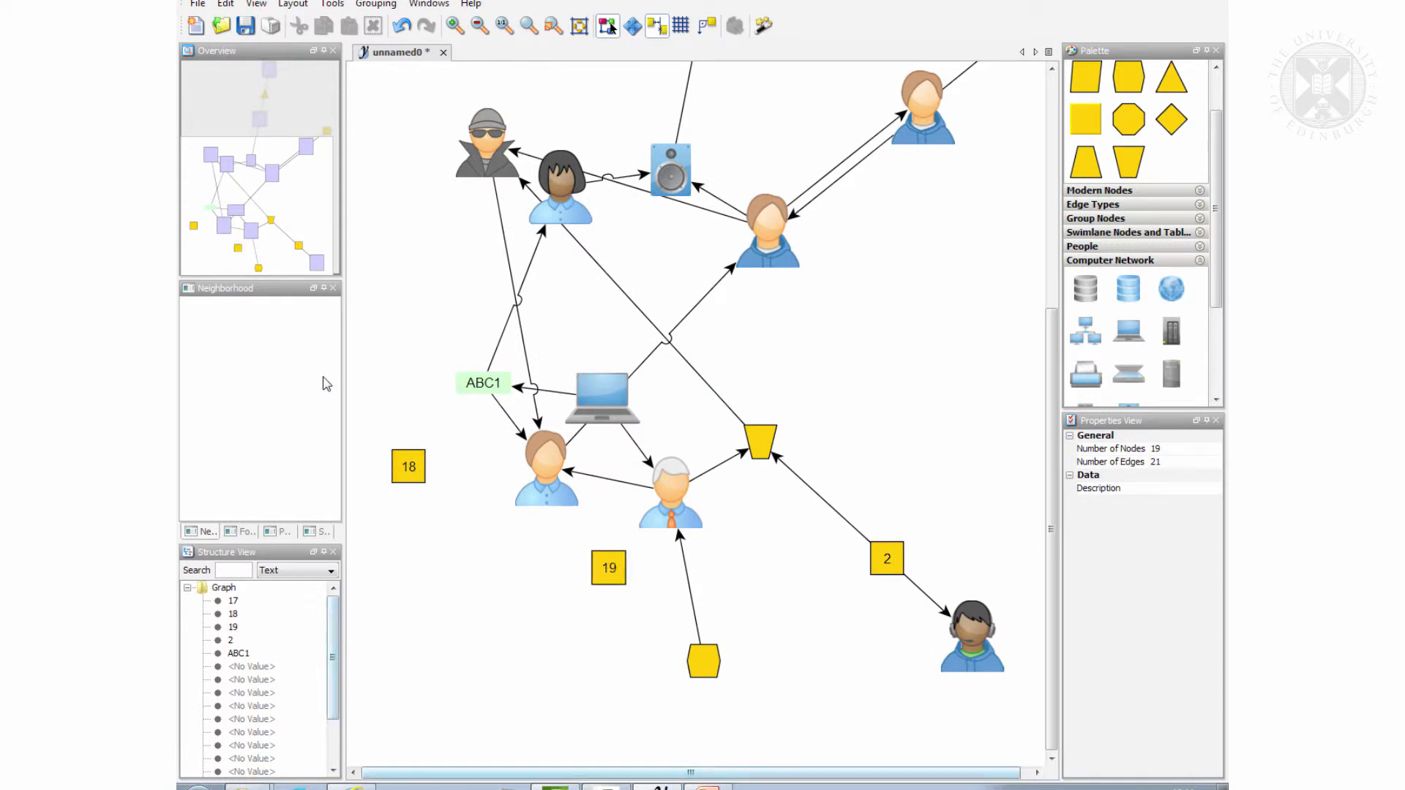
pyautogui.moveTo(554, 785)
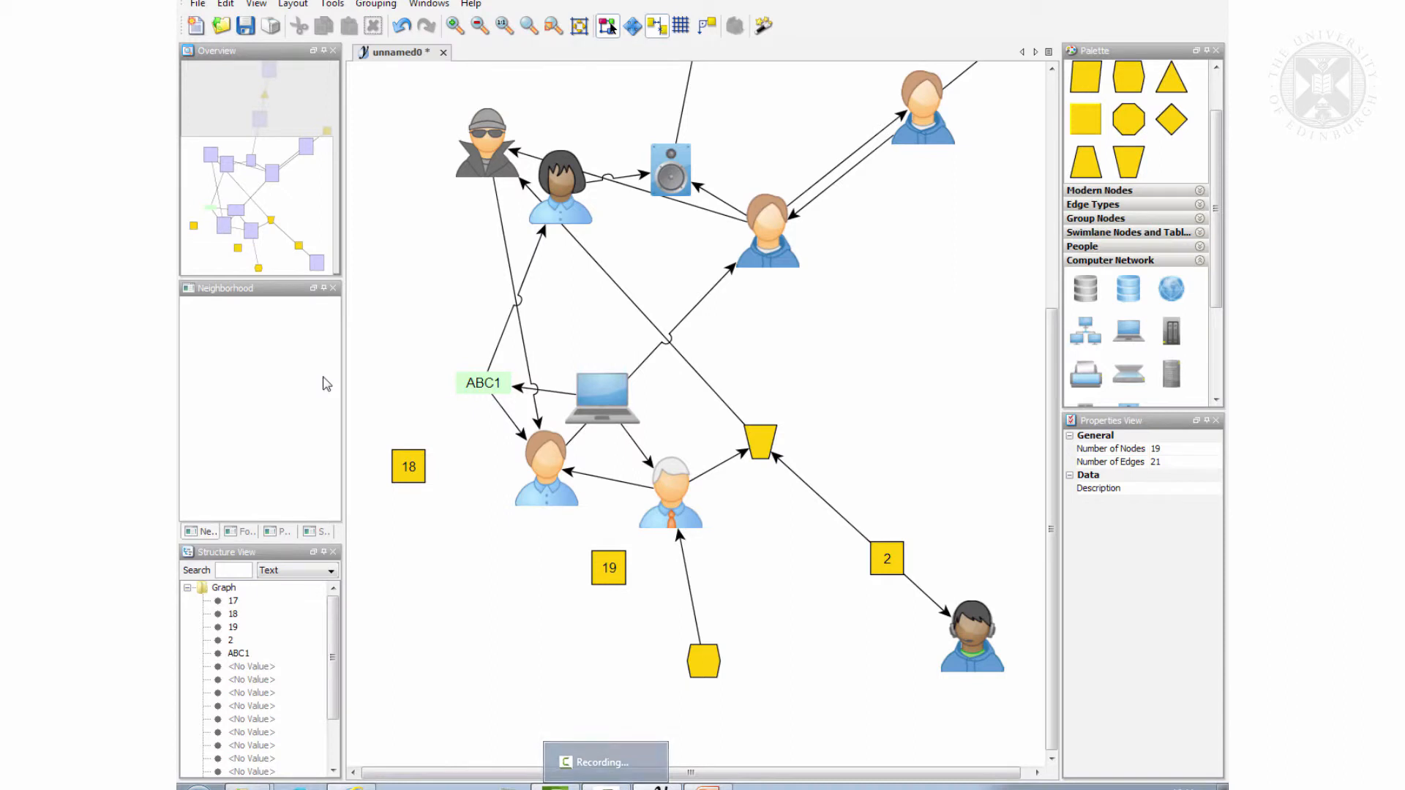
pyautogui.click(226, 4)
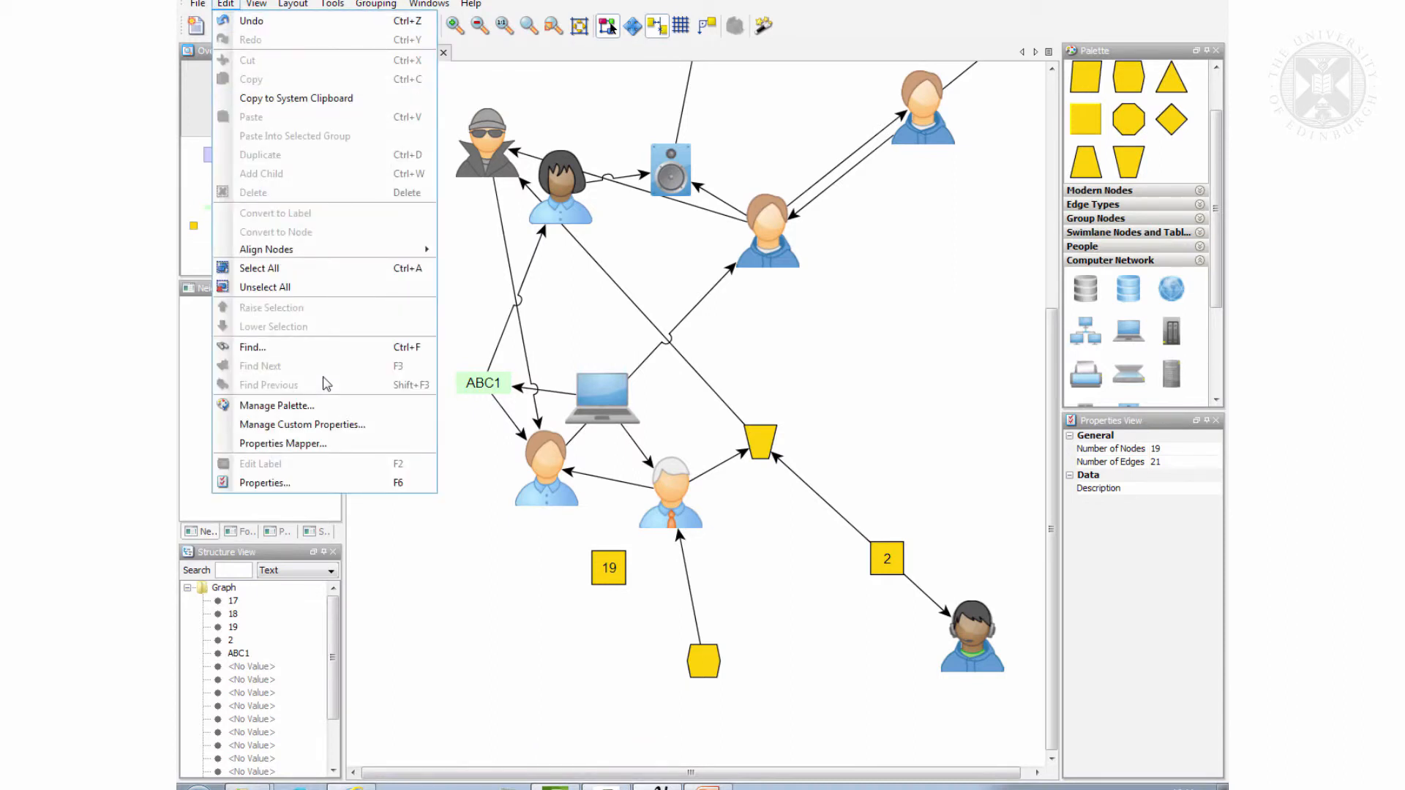
pyautogui.moveTo(266, 250)
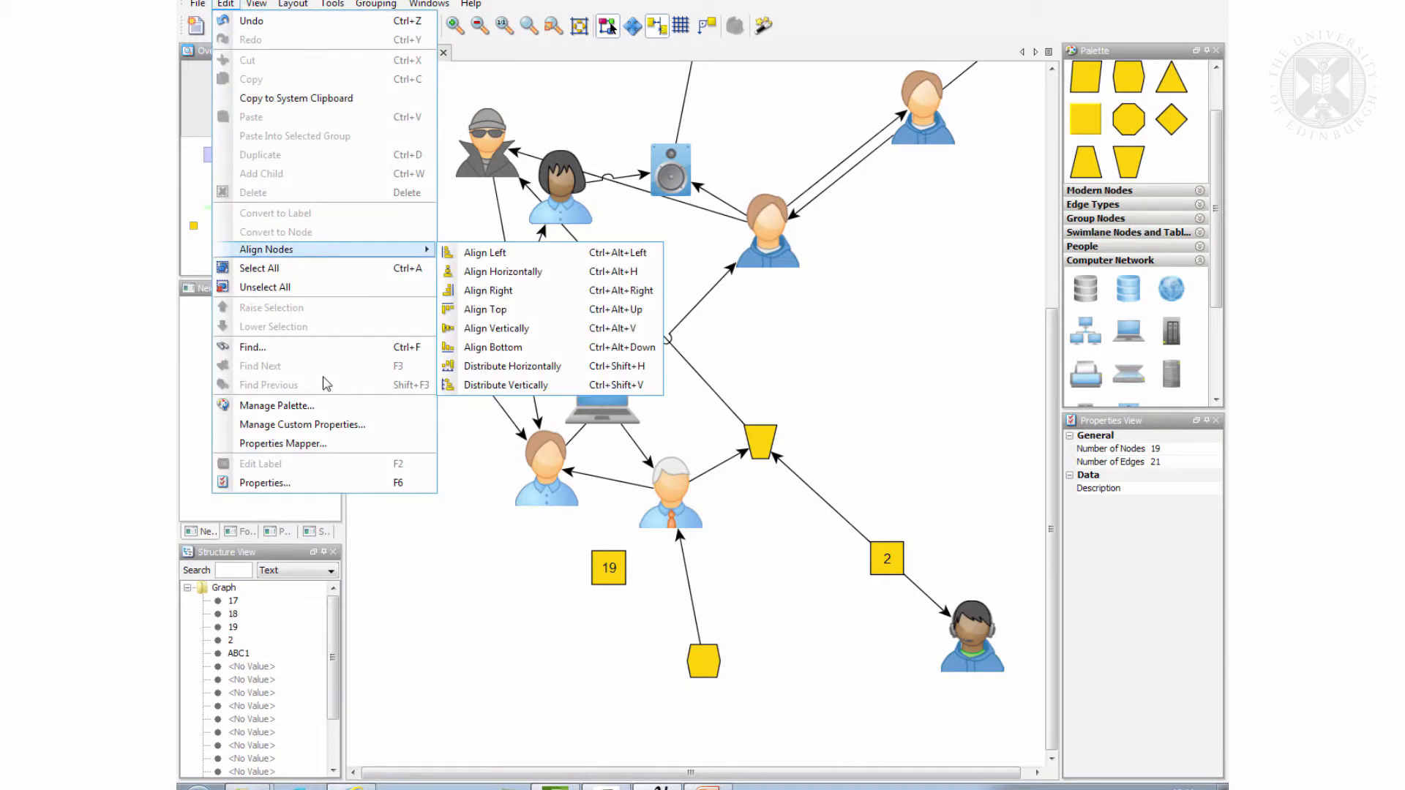
pyautogui.click(856, 315)
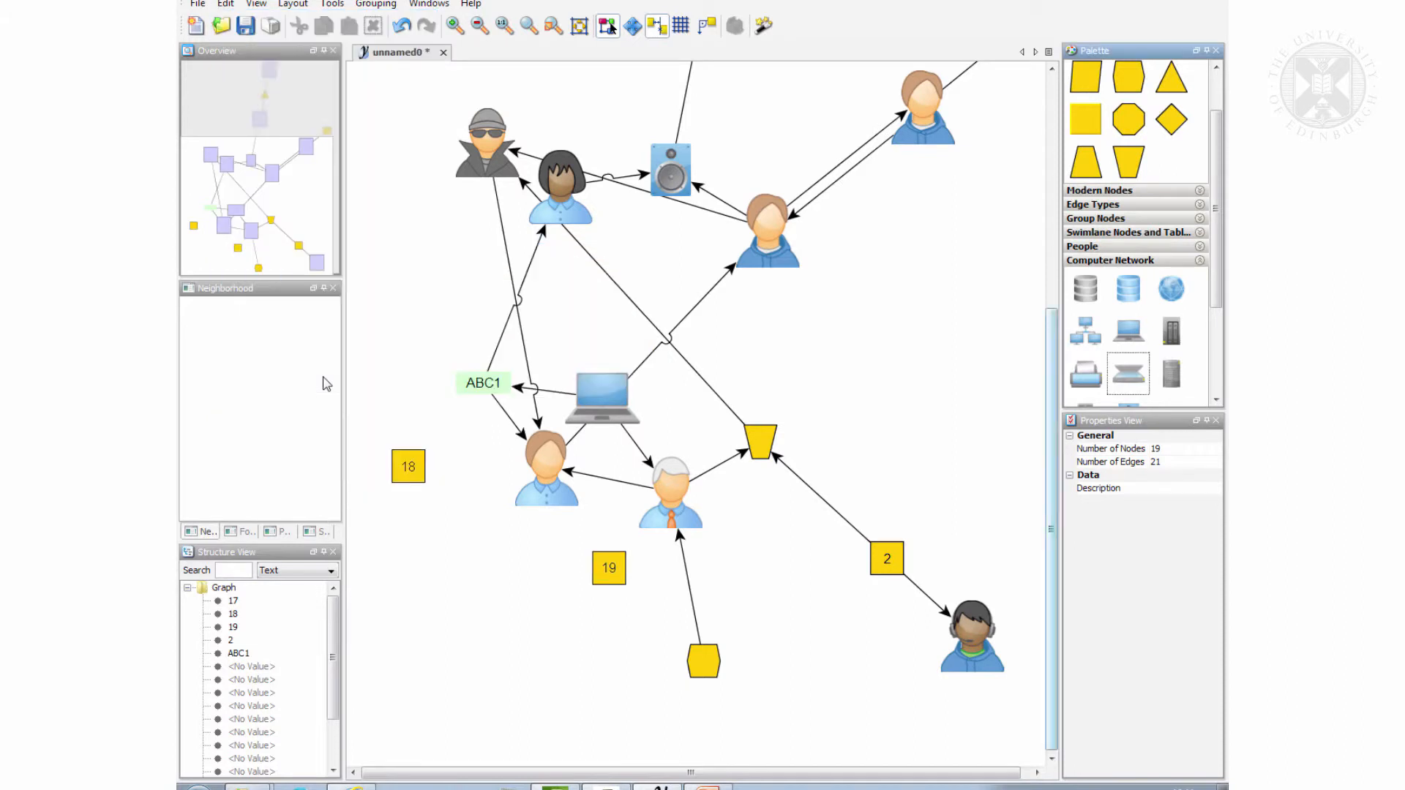
# Select the figure in the hat, the dark-haired woman, the speaker and the nearby hooded figure, and align them with Align Top
pyautogui.moveTo(391, 79); pyautogui.dragTo(818, 333)
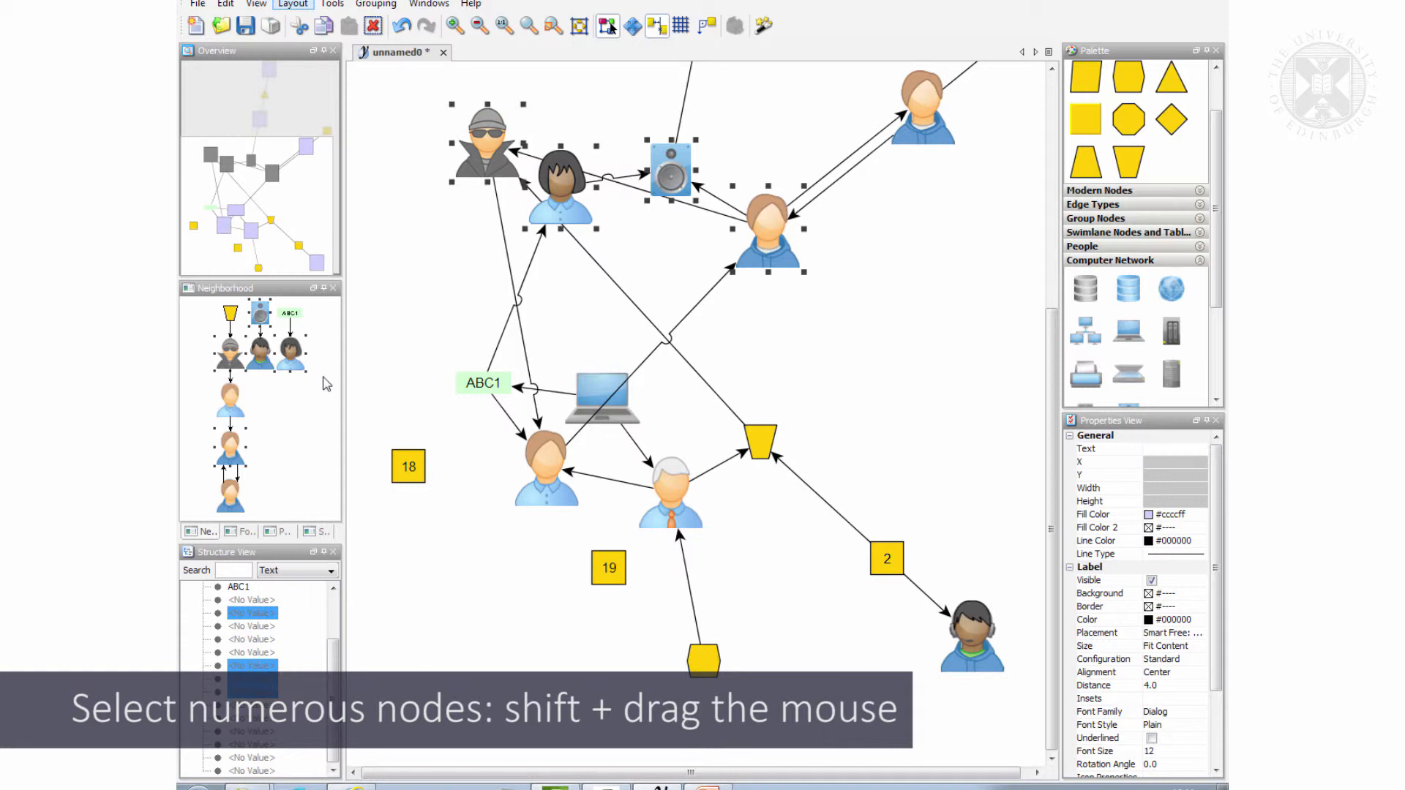
pyautogui.hotkey('alt', 'e')
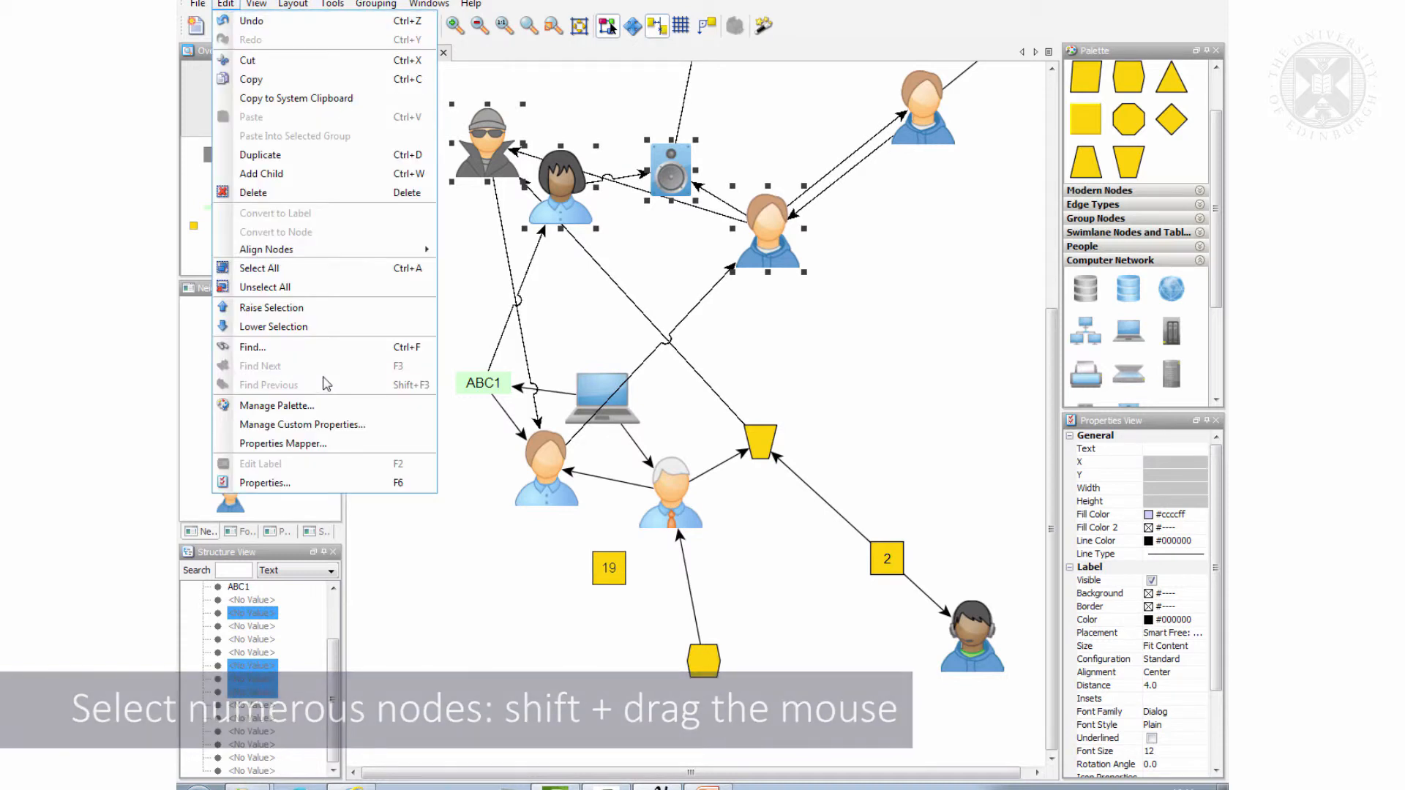
pyautogui.press('Down')
pyautogui.press('Down')
pyautogui.press('Down')
pyautogui.press('Down')
pyautogui.press('Down')
pyautogui.press('Down')
pyautogui.press('Down')
pyautogui.press('Down')
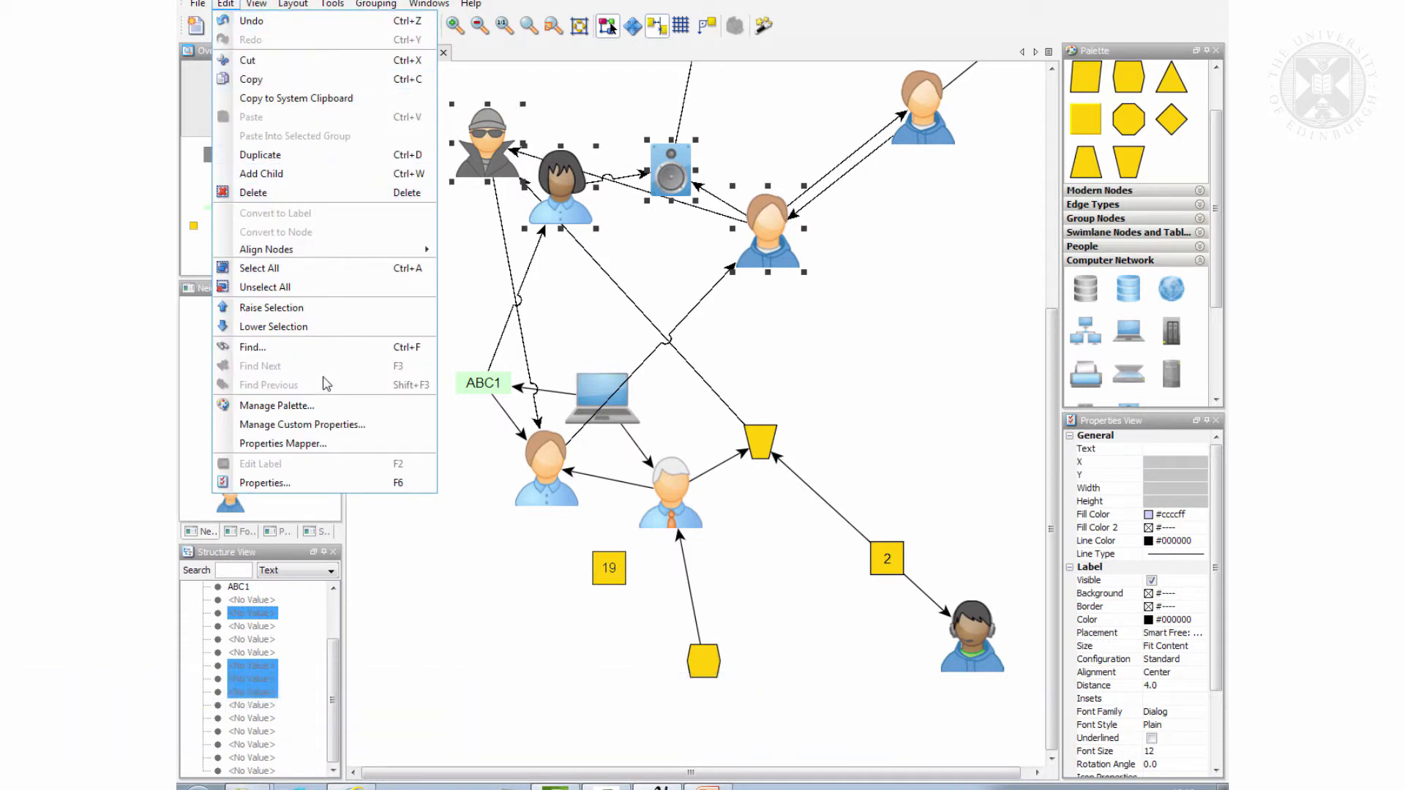
pyautogui.press('Down')
pyautogui.press('Up')
pyautogui.press('Right')
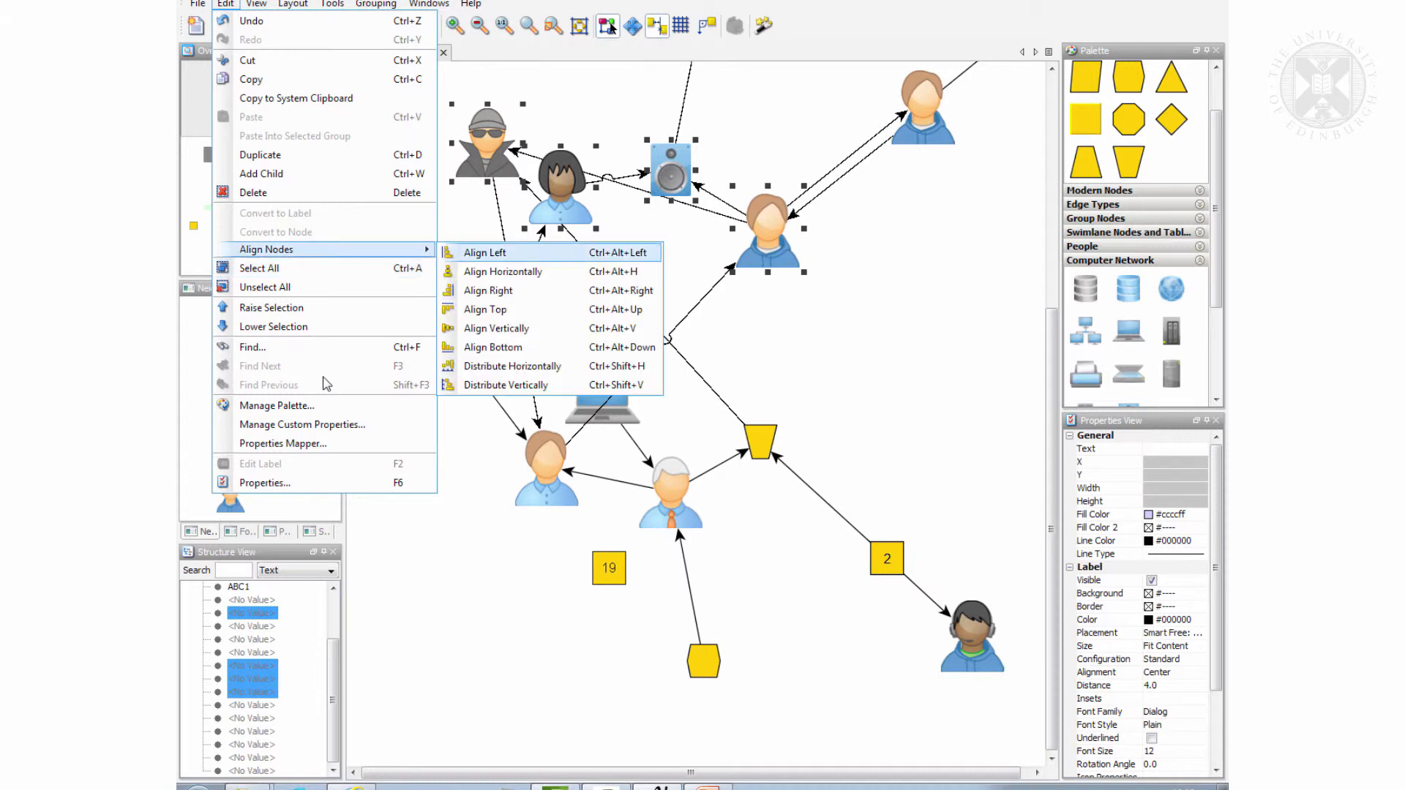
pyautogui.press('Down')
pyautogui.press('Down')
pyautogui.press('Up')
pyautogui.press('Down')
pyautogui.press('Down')
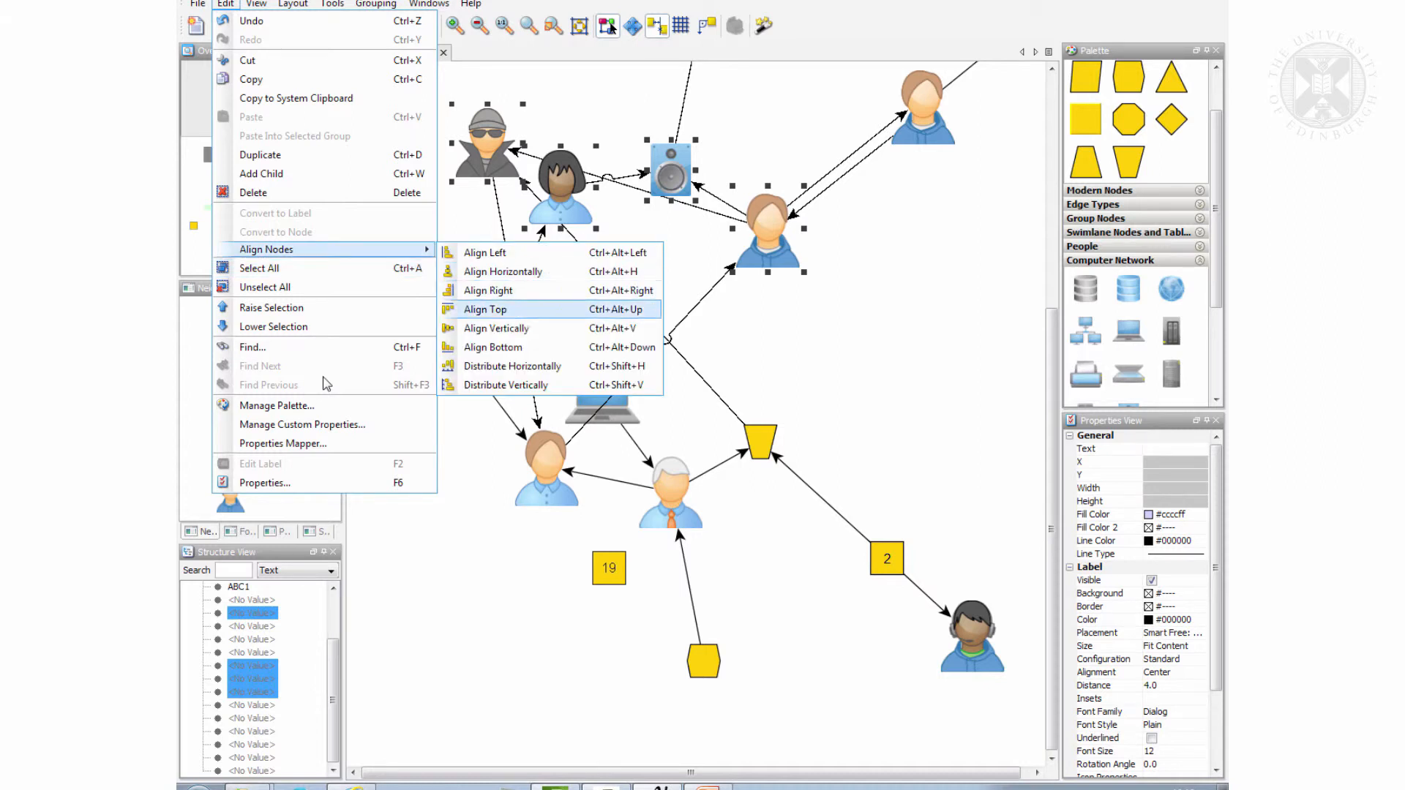
pyautogui.press('Return')
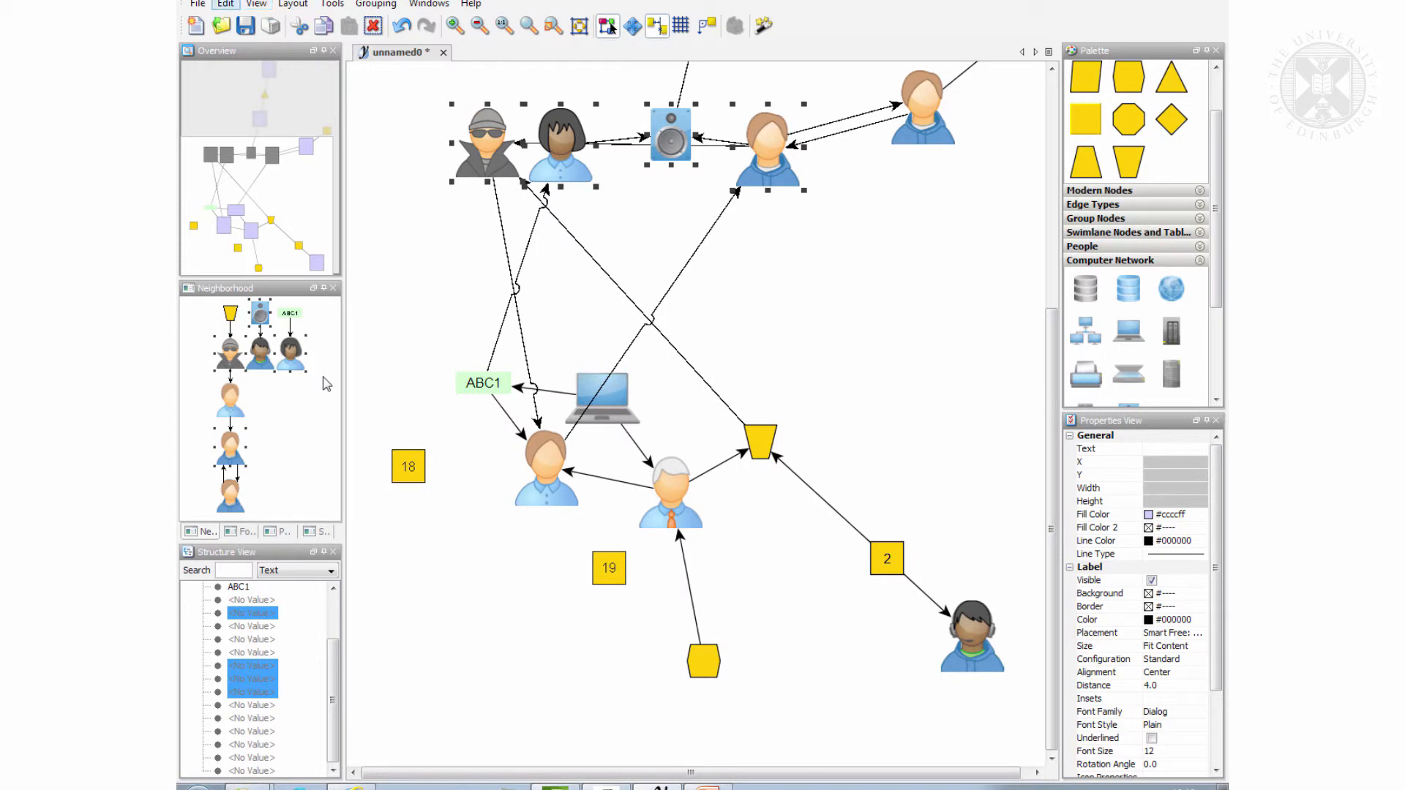
# Run Analyze Graph, review the basic, topology, visual and internal graph statistics, and close the results
pyautogui.hotkey('alt', 'e')
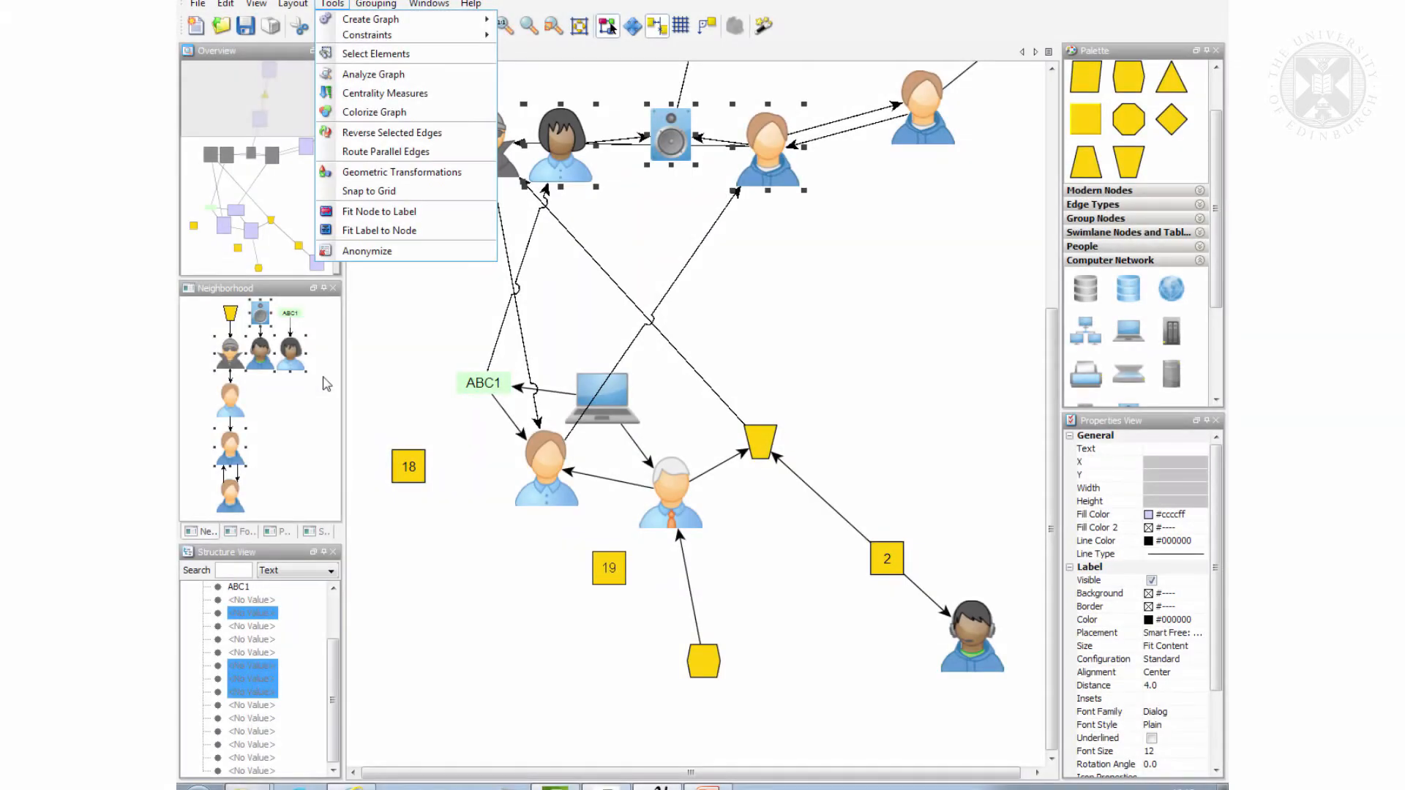
pyautogui.press('Down')
pyautogui.press('Down')
pyautogui.press('Down')
pyautogui.press('Down')
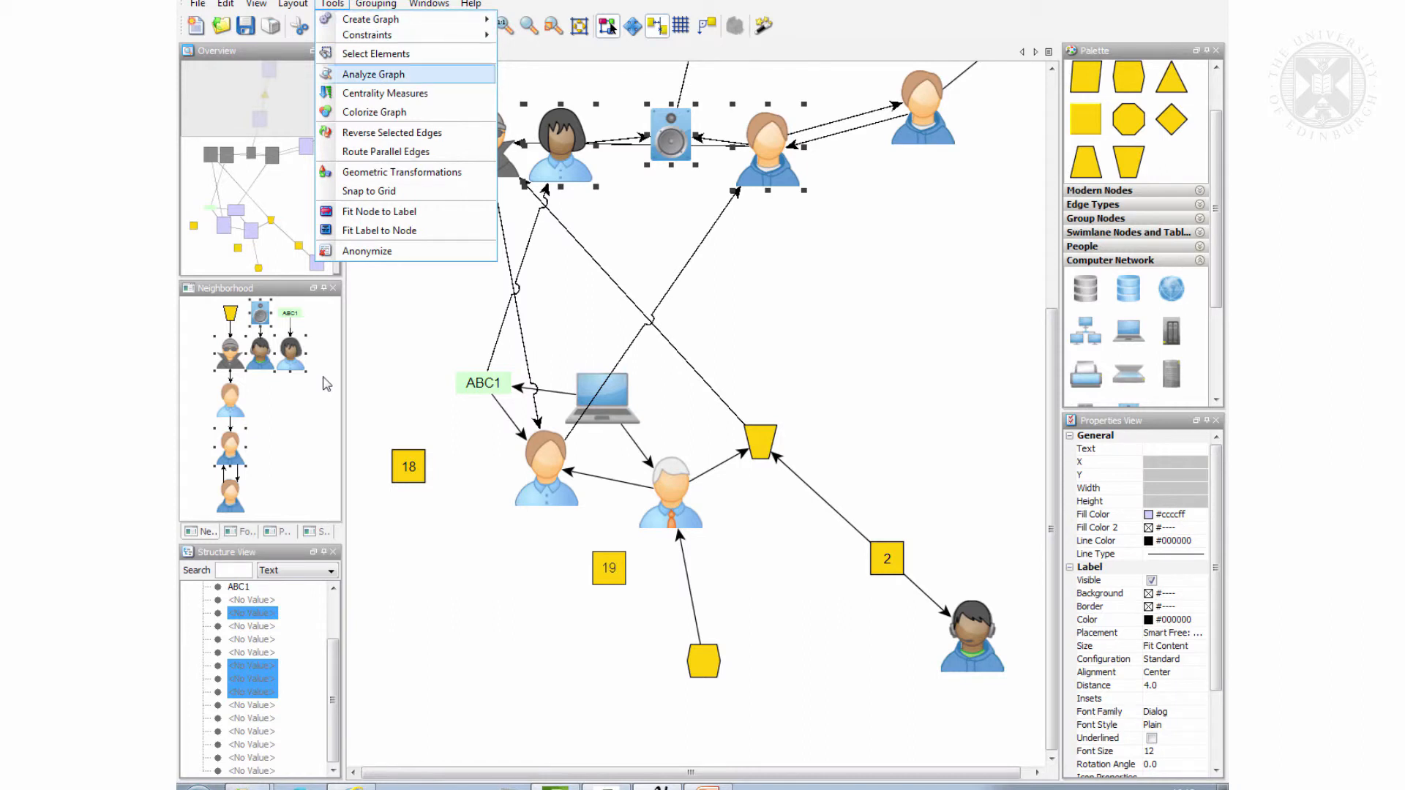
pyautogui.press('Return')
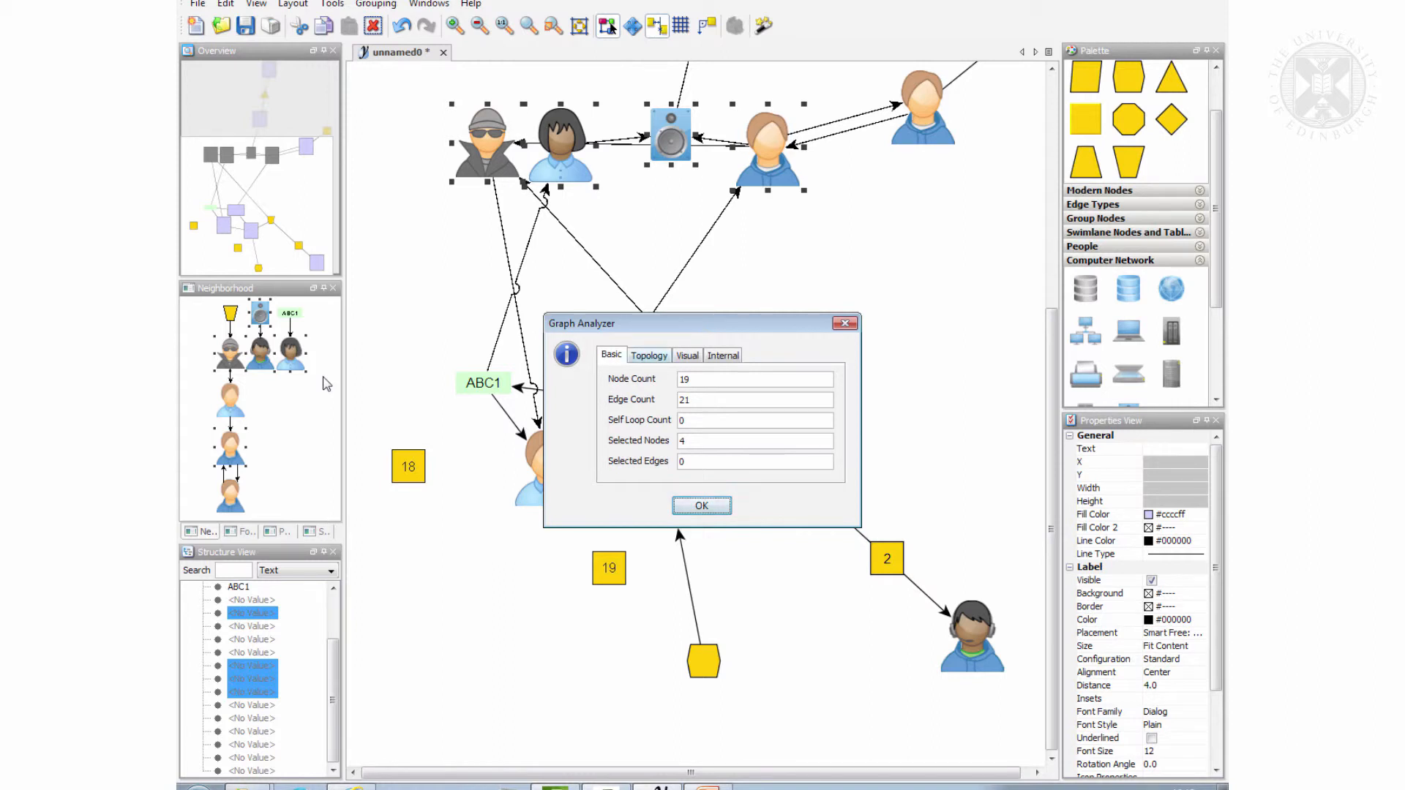
pyautogui.hotkey('ctrl', 'Tab')
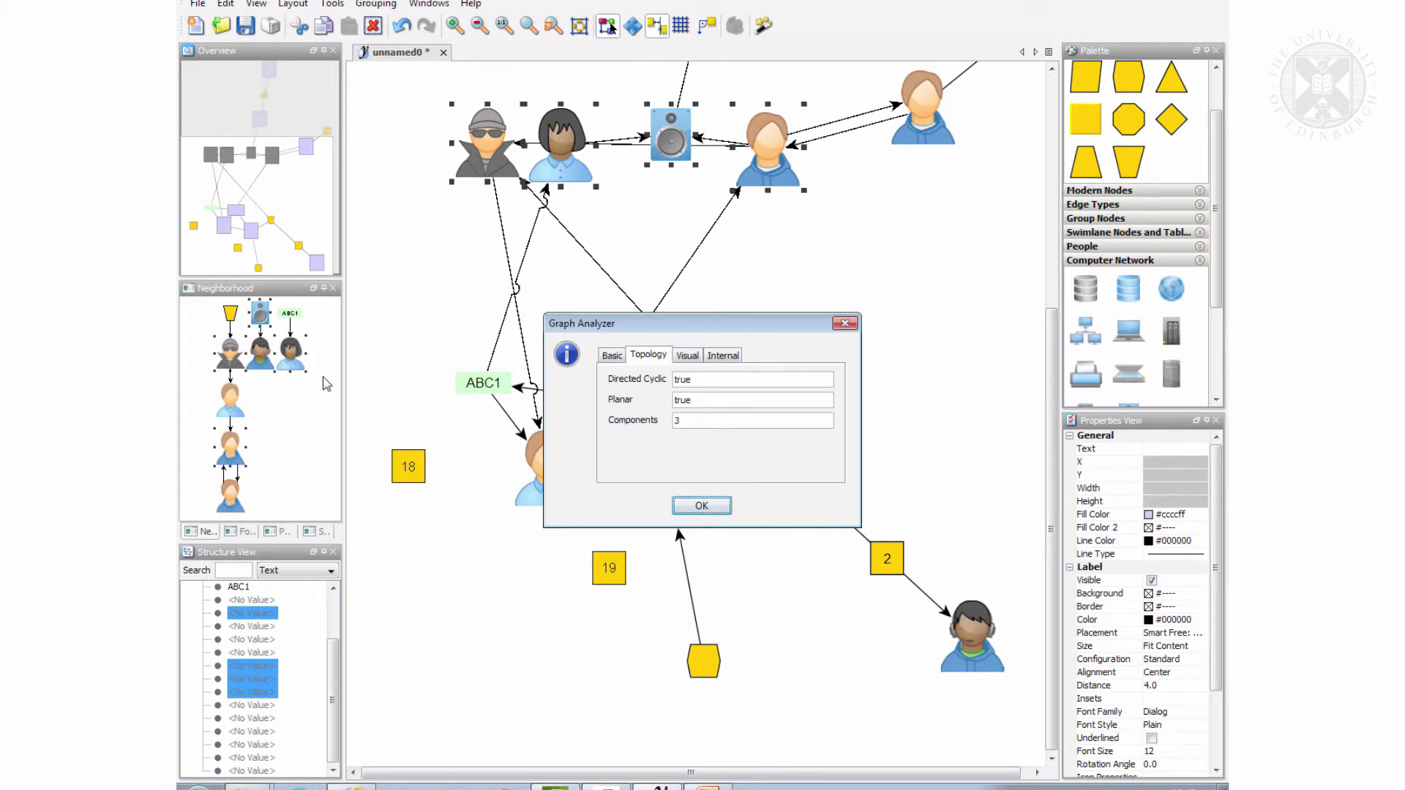
pyautogui.hotkey('ctrl', 'Tab')
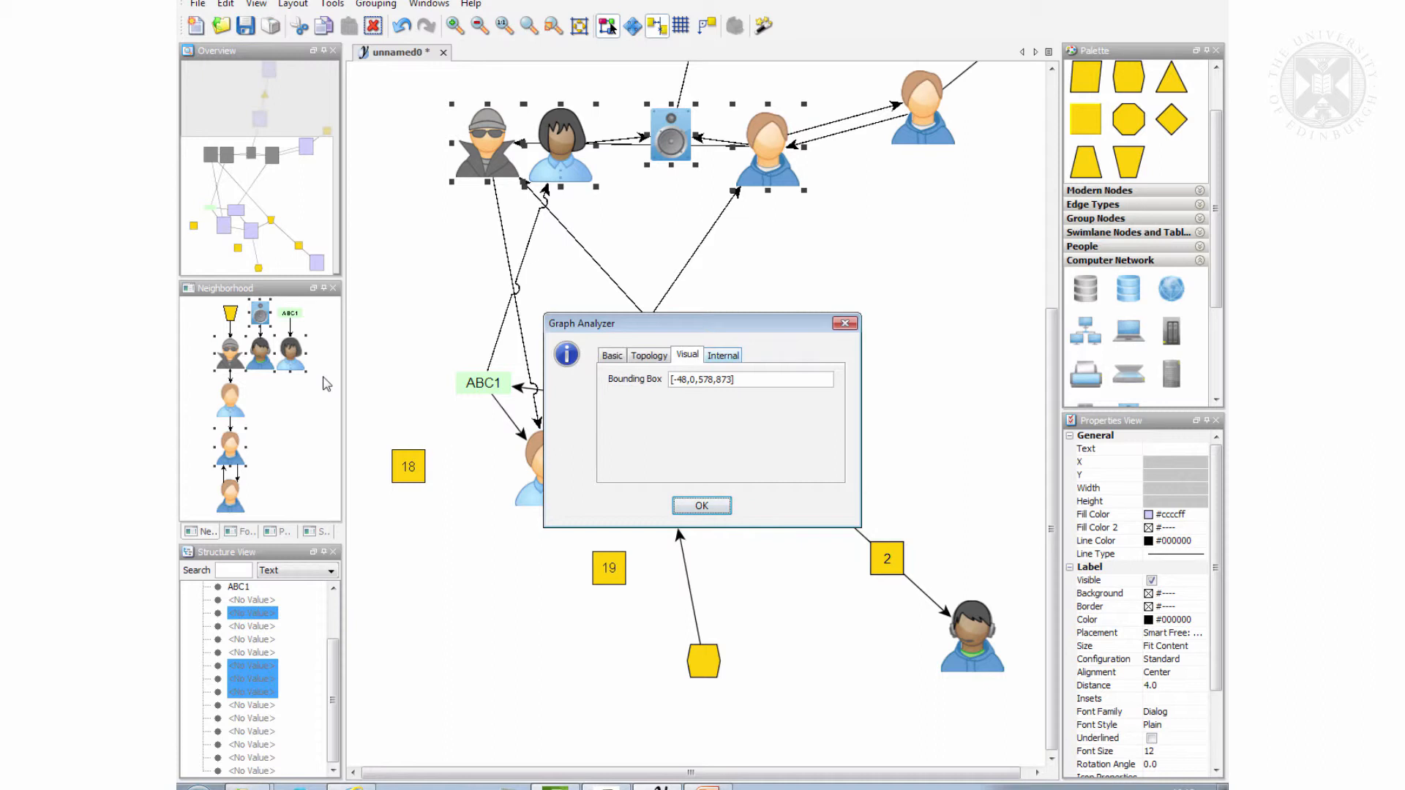
pyautogui.hotkey('ctrl', 'Tab')
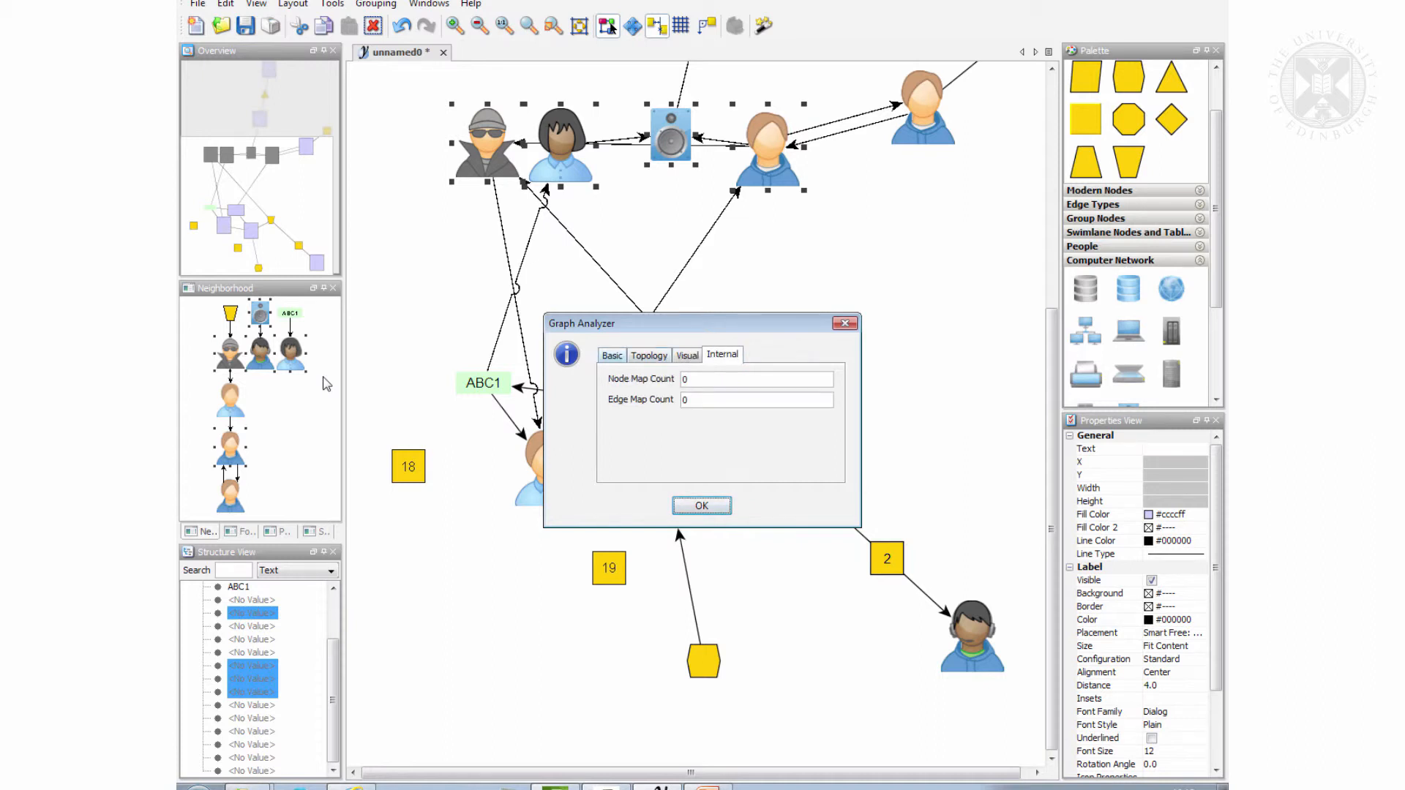
pyautogui.hotkey('ctrl', 'Tab')
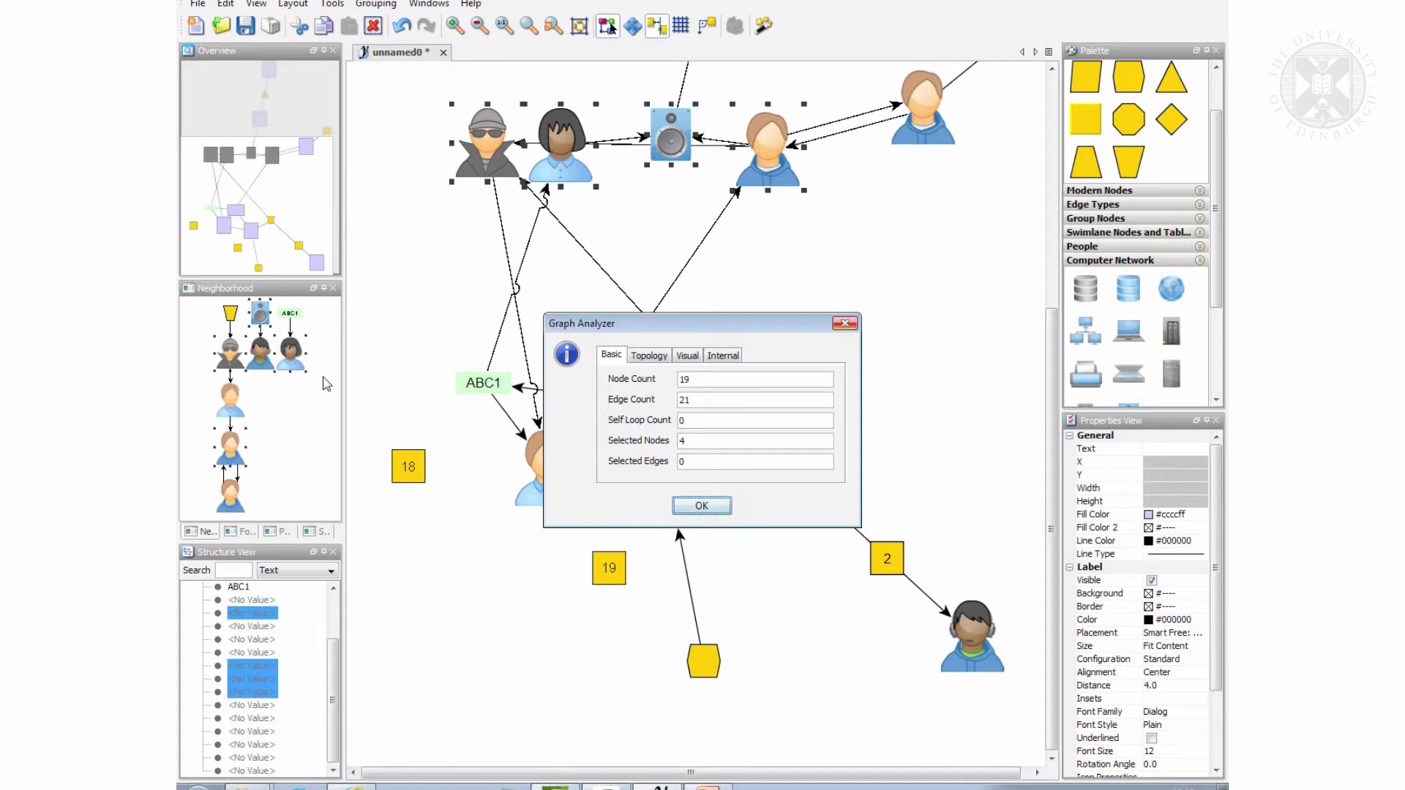
pyautogui.press('Return')
# Group the four aligned nodes and move the group down to the right of the yellow trapezoid node
pyautogui.hotkey('alt', 'g')
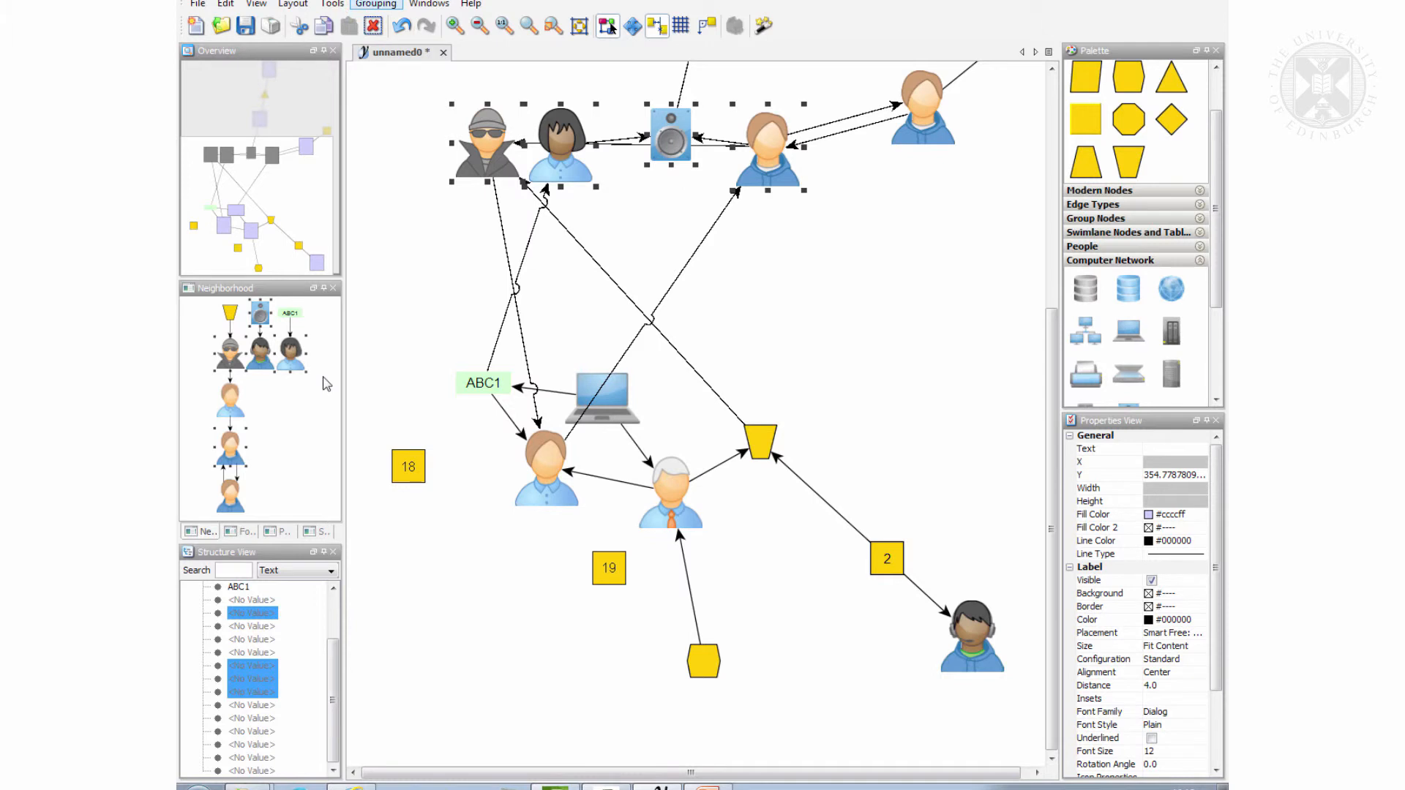
pyautogui.press('Down')
pyautogui.press('Down')
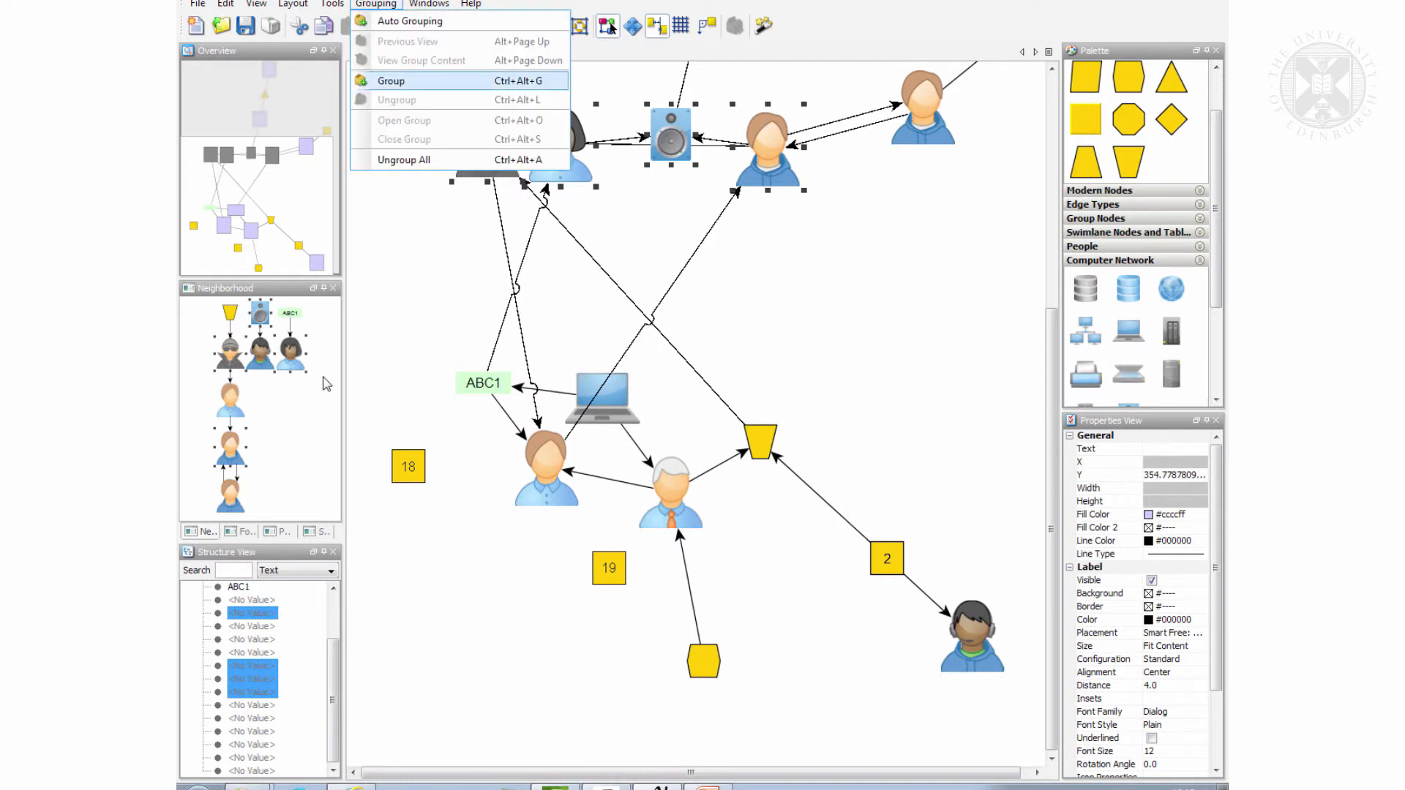
pyautogui.press('Return')
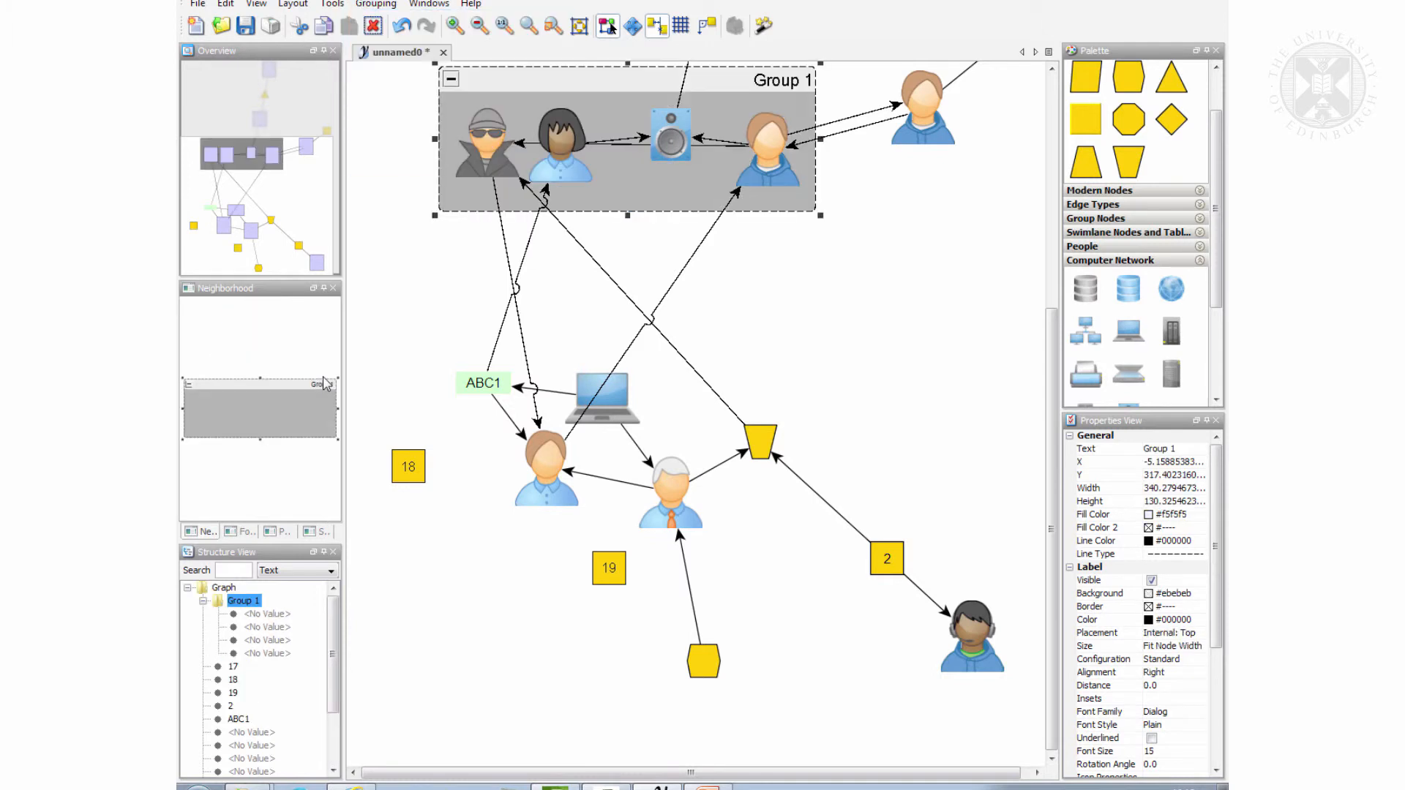
pyautogui.moveTo(615, 79)
pyautogui.mouseDown()
pyautogui.moveTo(401, 256)
pyautogui.moveTo(922, 194)
pyautogui.moveTo(1117, 341)
pyautogui.moveTo(645, 291)
pyautogui.moveTo(450, 254)
pyautogui.moveTo(856, 239)
pyautogui.moveTo(994, 364)
pyautogui.moveTo(943, 344)
pyautogui.mouseUp()
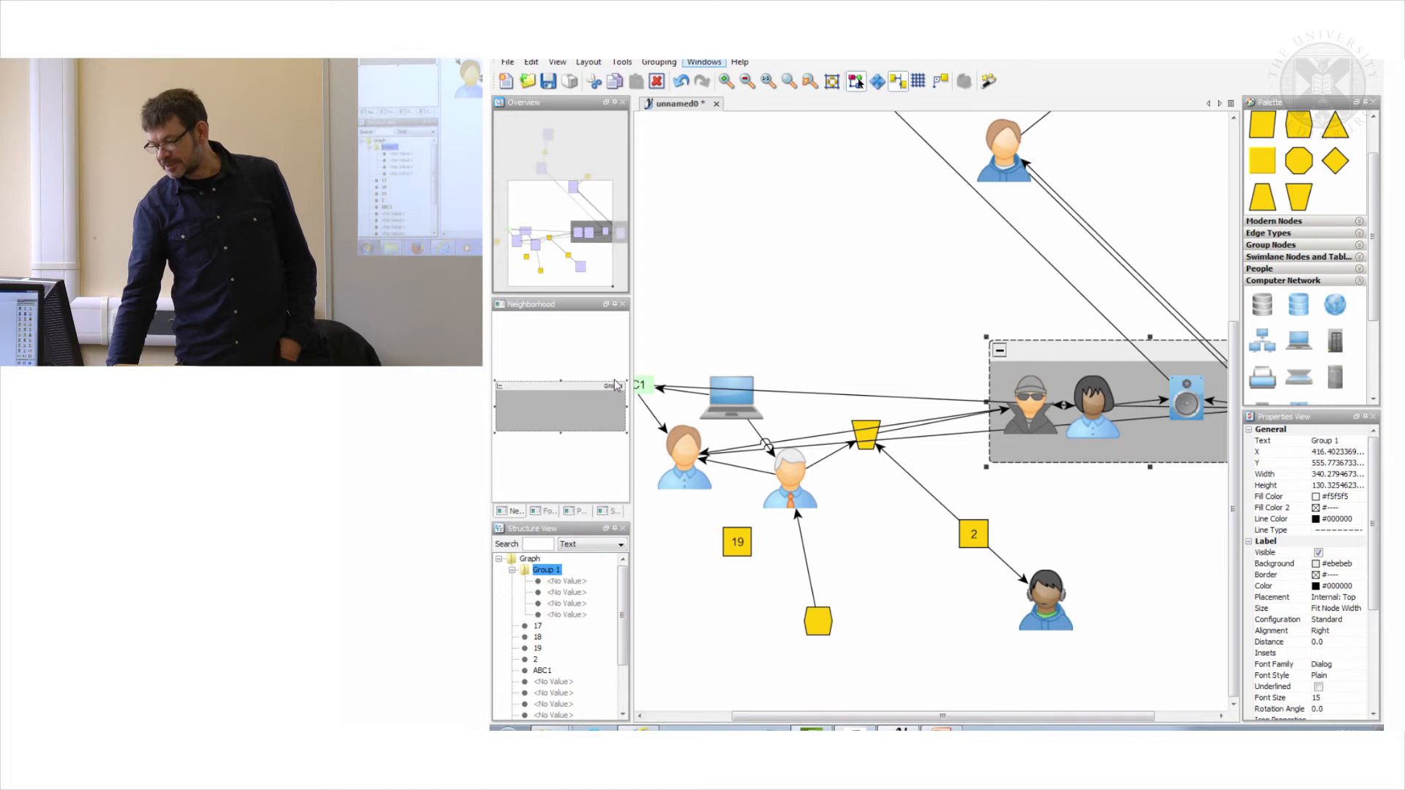
pyautogui.hotkey('alt', 'w')
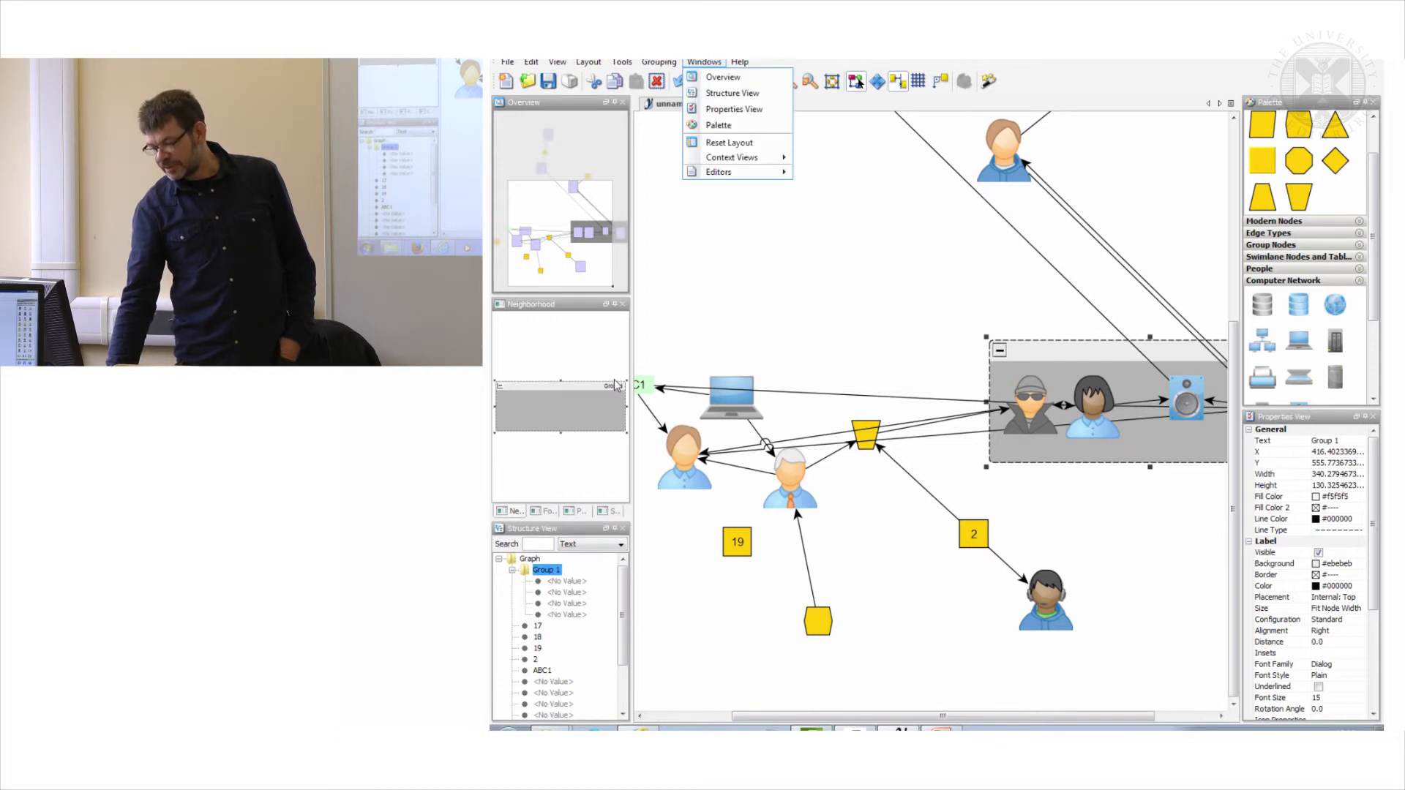
pyautogui.press('Down')
pyautogui.press('Up')
pyautogui.press('Right')
pyautogui.press('Escape')
pyautogui.press('Escape')
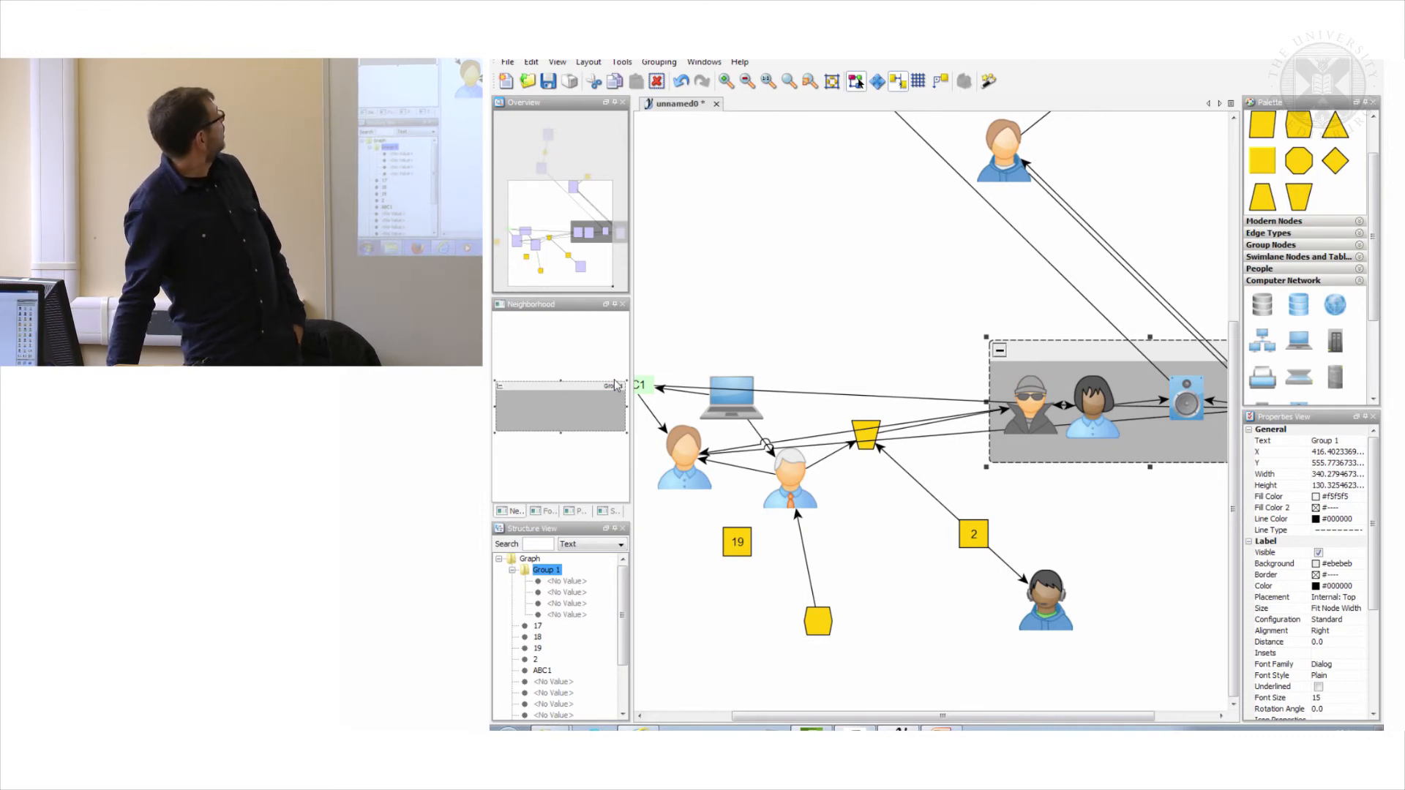
# Select the laptop node
pyautogui.click(732, 397)
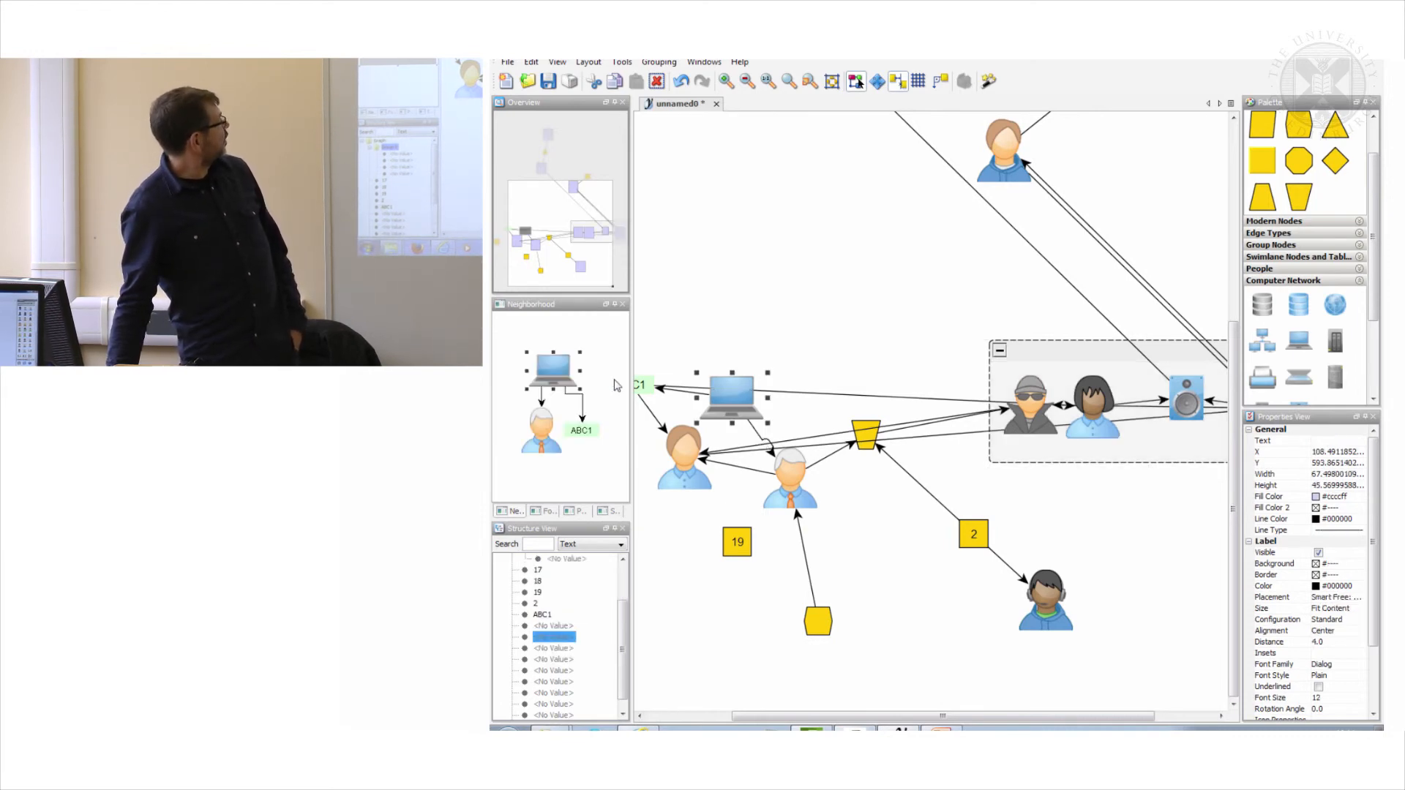